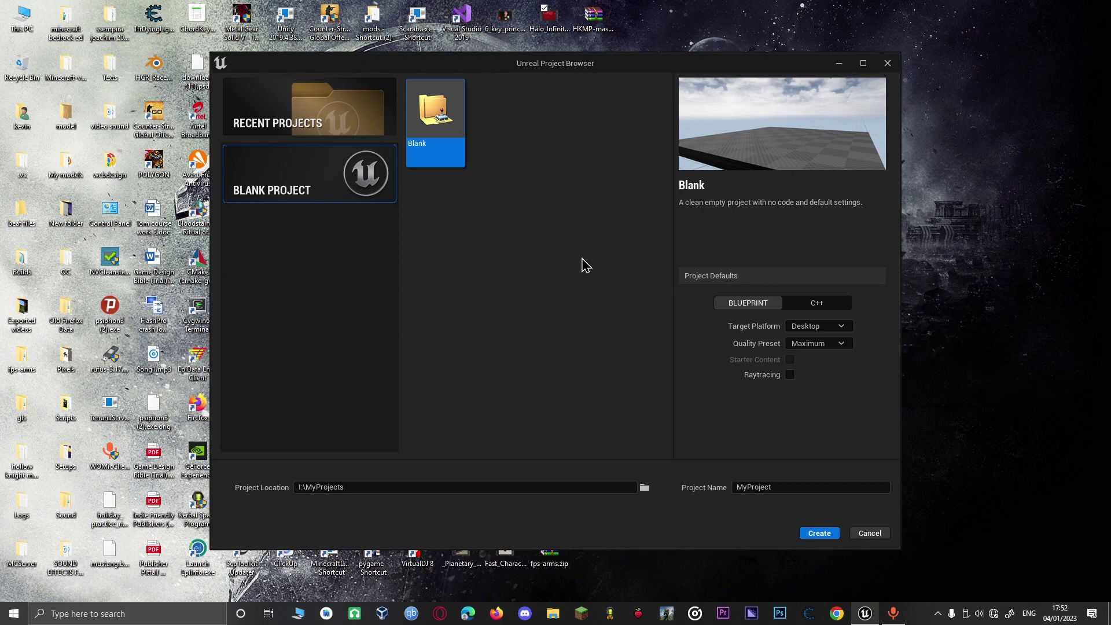
# Create a blank Blueprint project named TutorialProject with the Scalable quality preset, and dismiss the startup notifications.
pyautogui.click(798, 487)
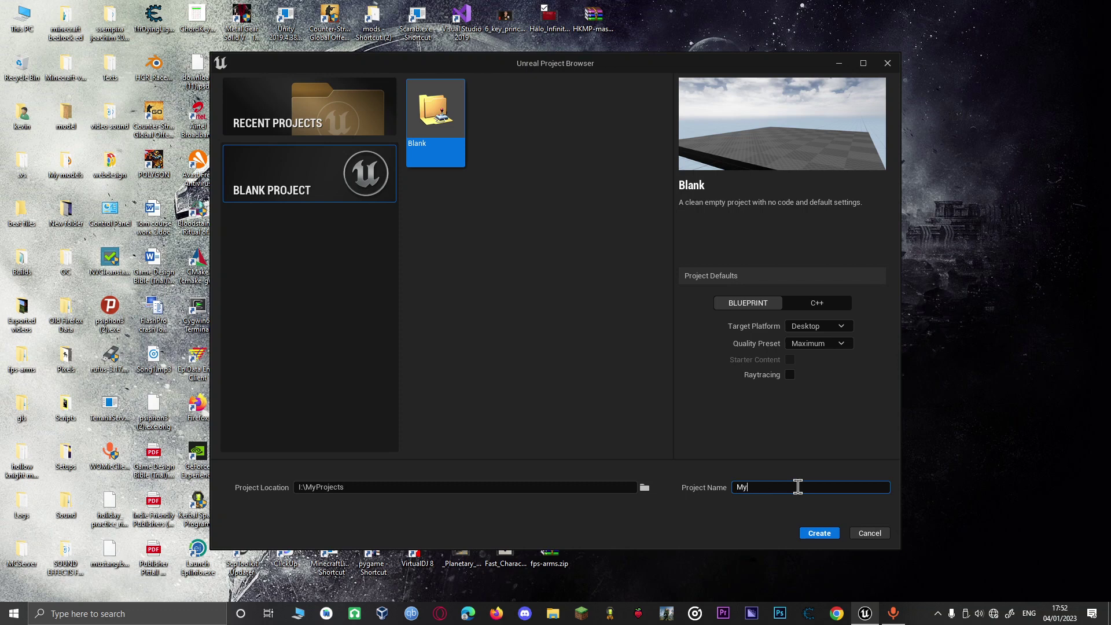
pyautogui.press('BackSpace')
pyautogui.press('BackSpace')
pyautogui.write('TutorialProject')
pyautogui.click(839, 345)
pyautogui.click(830, 373)
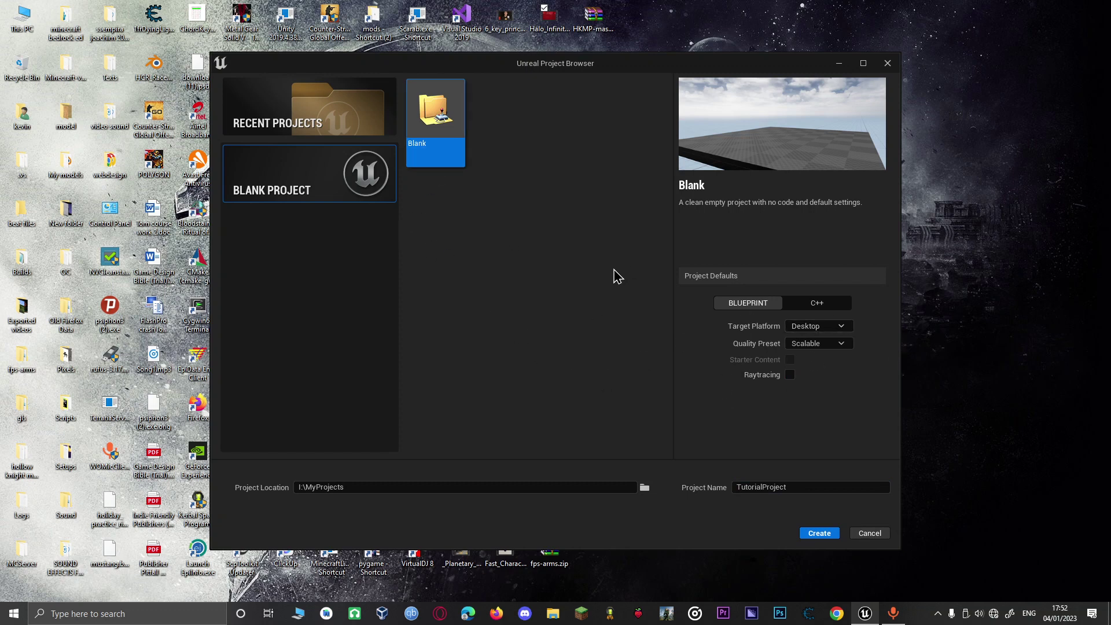
pyautogui.click(804, 537)
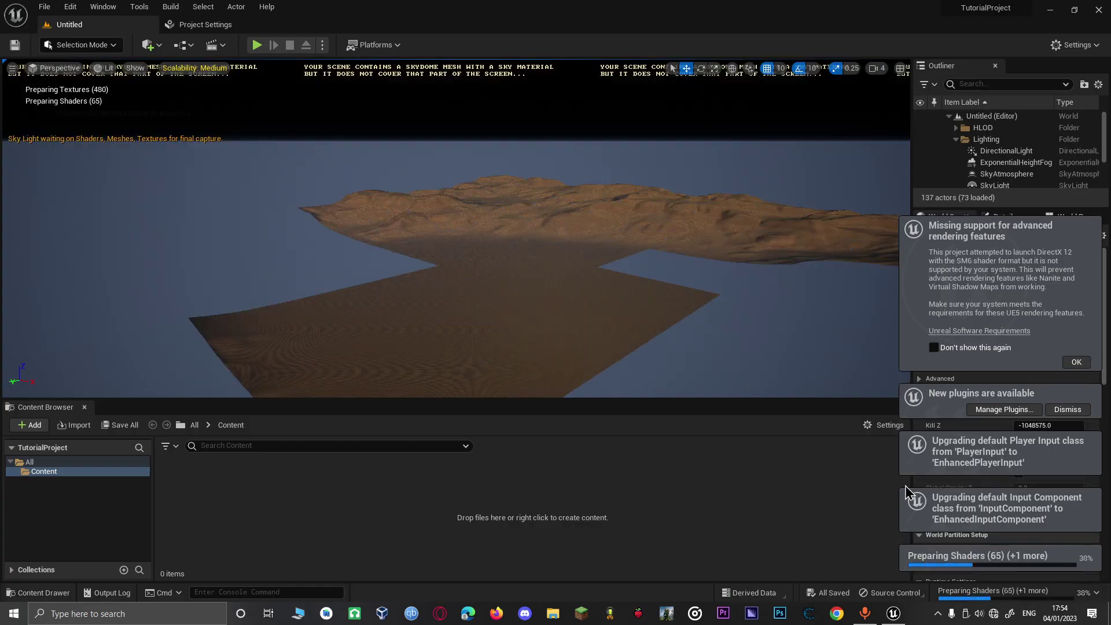
pyautogui.click(1076, 362)
pyautogui.click(1067, 408)
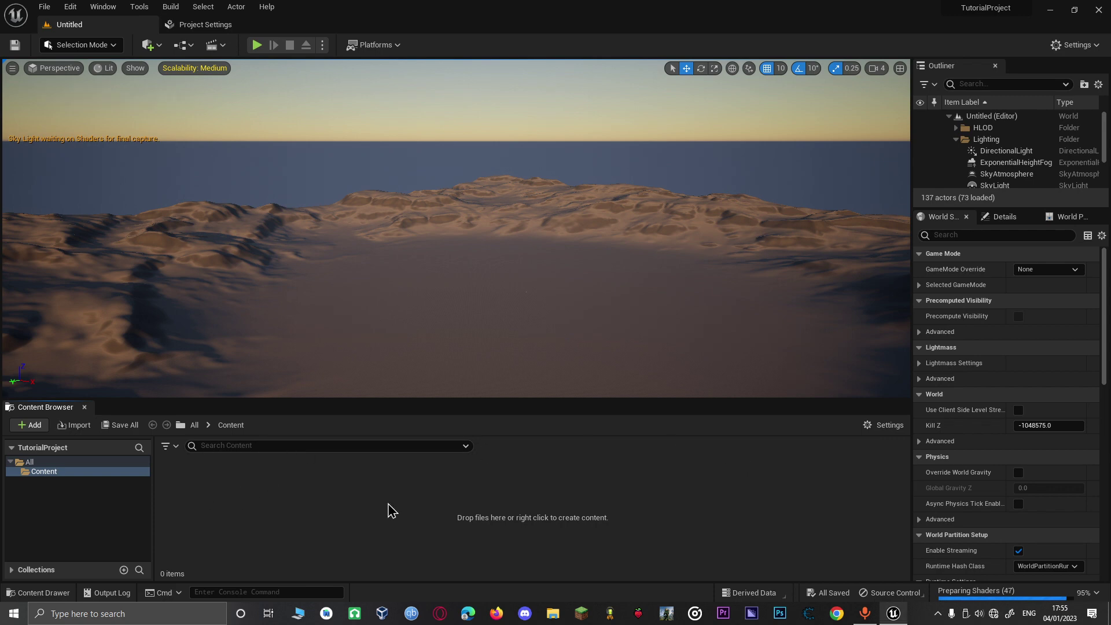
# Create a folder named F1_Model in the Content folder and open it.
pyautogui.rightClick(334, 499)
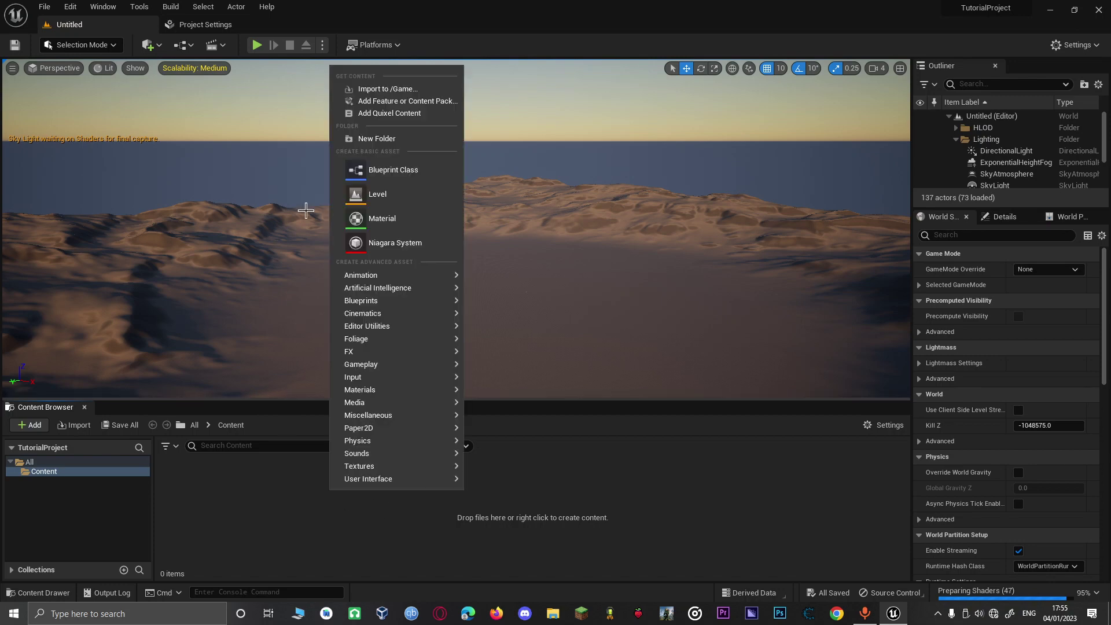
pyautogui.press('Escape')
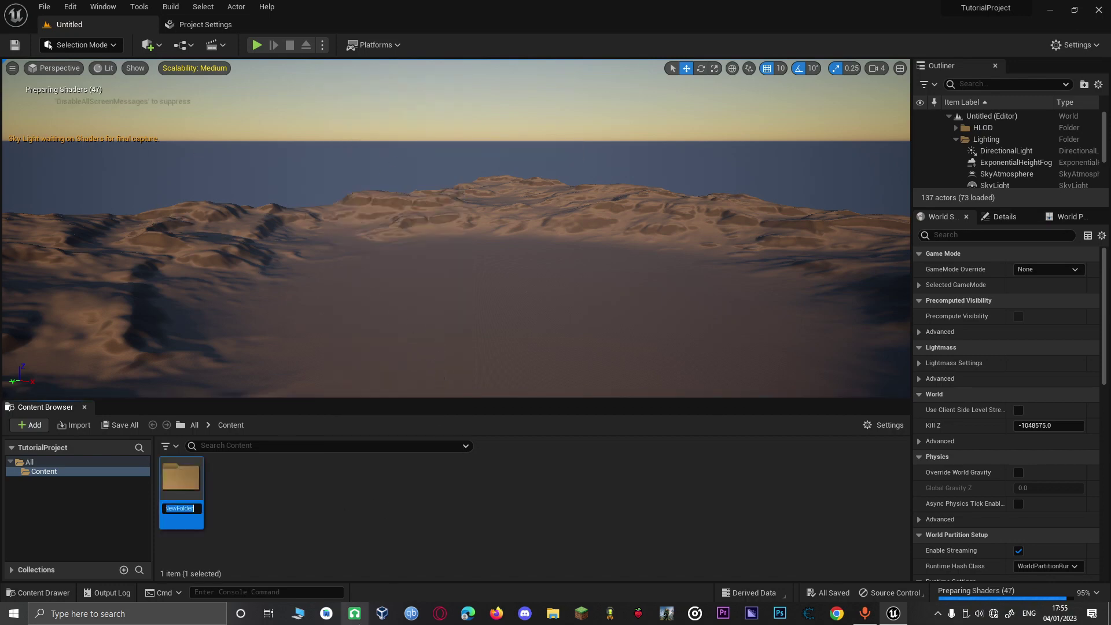
pyautogui.press('BackSpace')
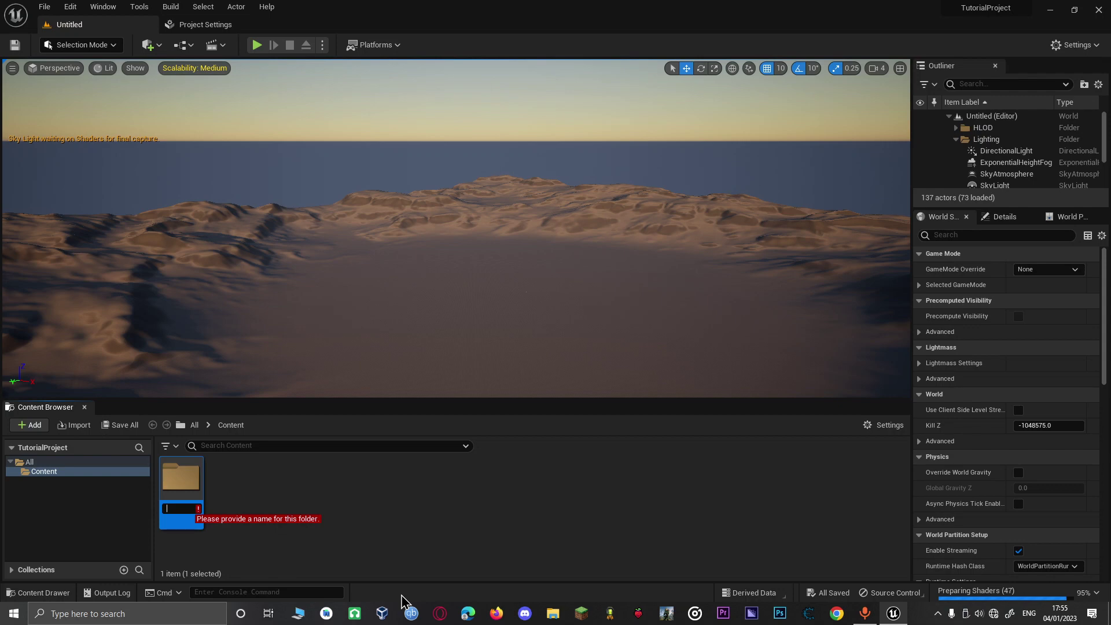
pyautogui.write('F1_')
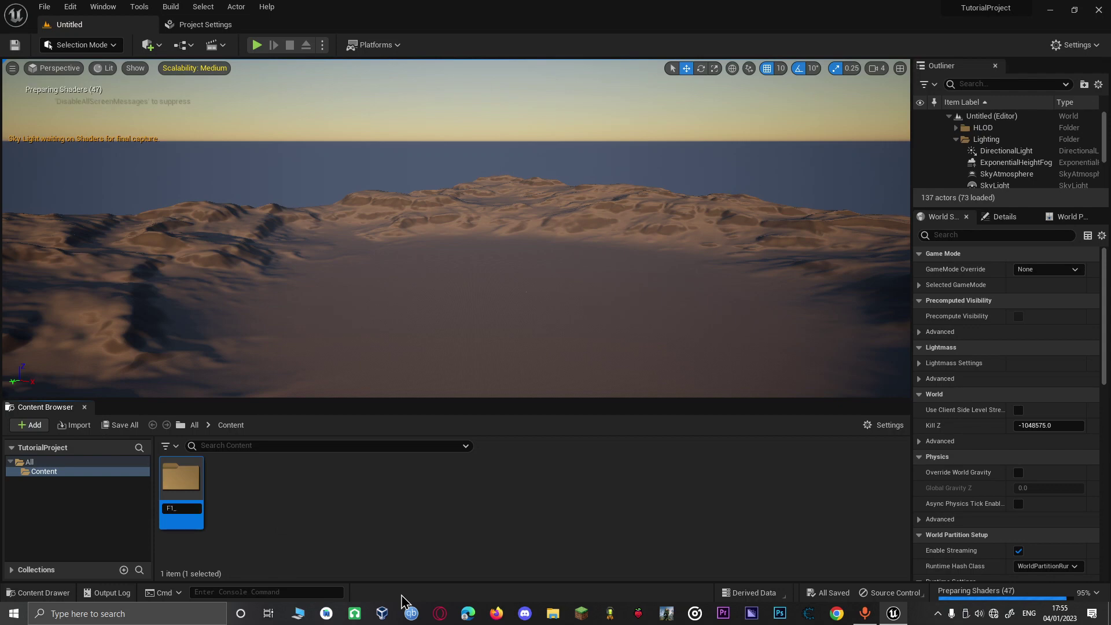
pyautogui.write('Model')
pyautogui.press('Return')
pyautogui.doubleClick(194, 478)
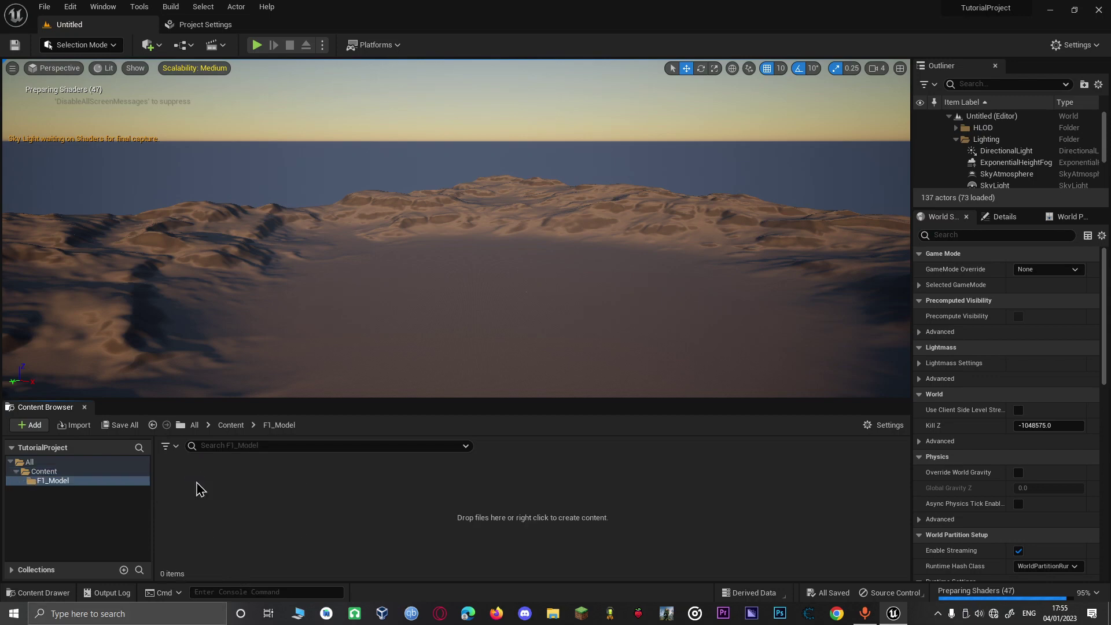
# Import HCR_Race_Car.fbx from the 3D modeling folder on drive I: into F1_Model as a skeletal mesh, and close the message log.
pyautogui.click(70, 427)
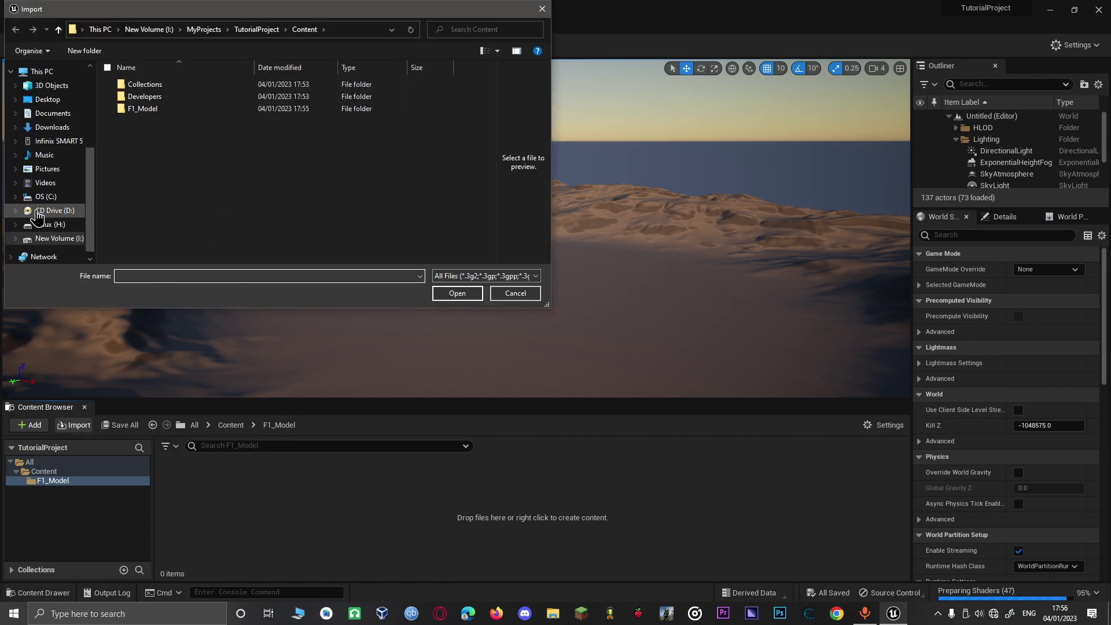
pyautogui.click(46, 103)
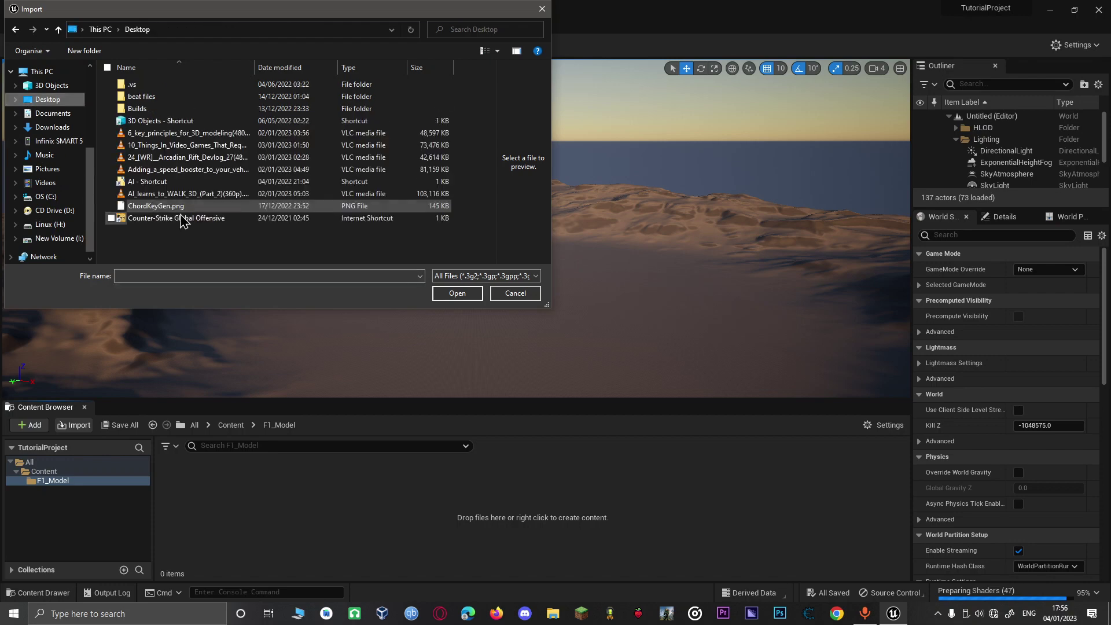
pyautogui.scroll(-5, 179, 215)
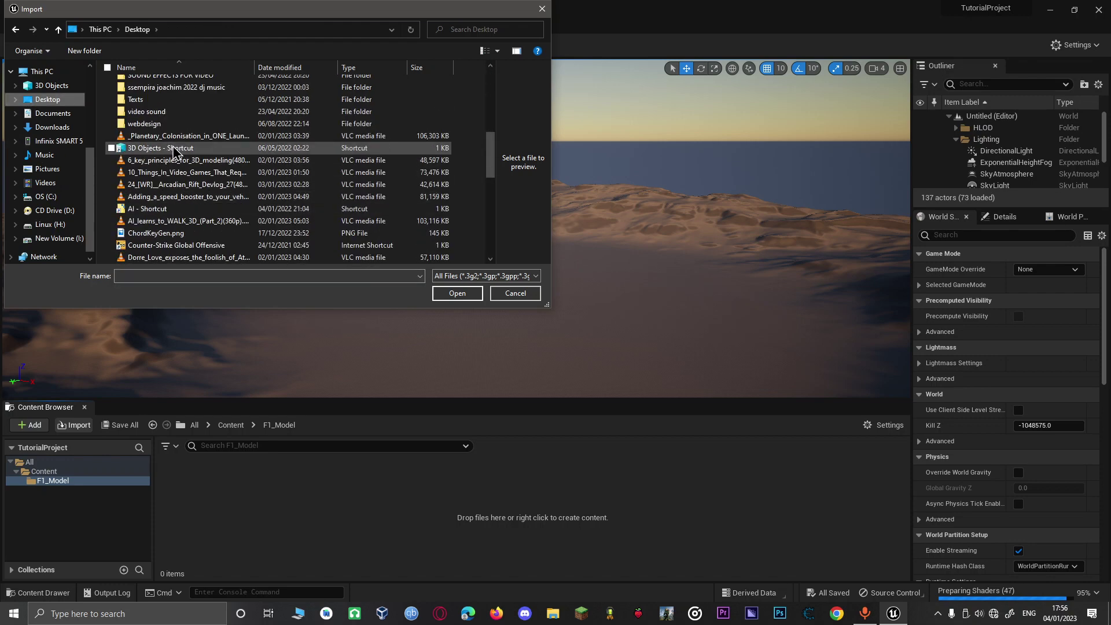
pyautogui.scroll(-4, 168, 223)
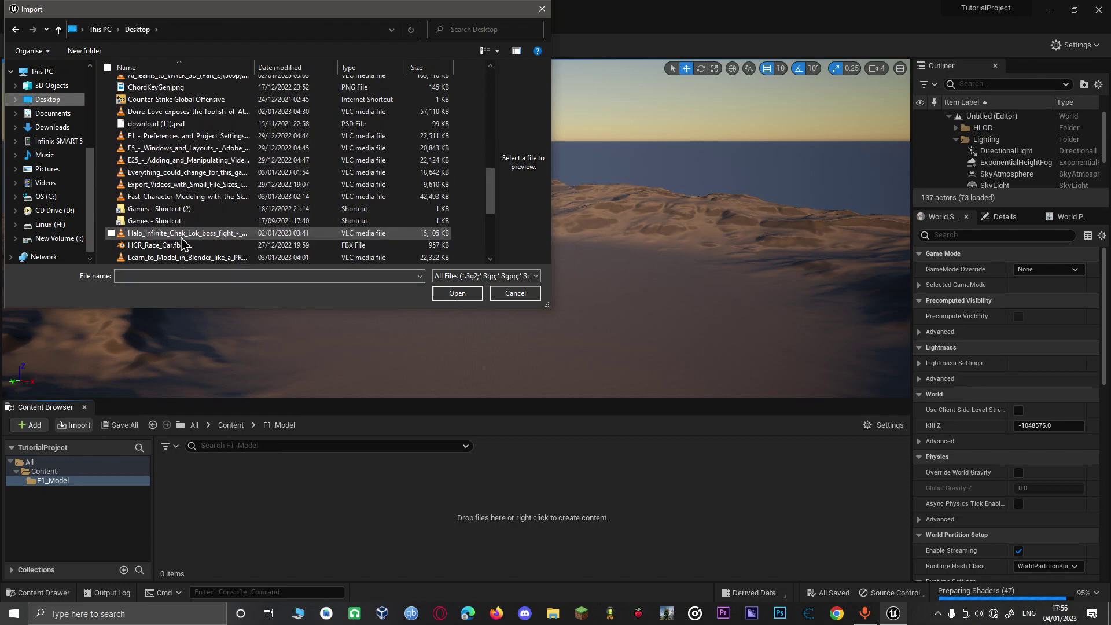
pyautogui.scroll(-4, 181, 241)
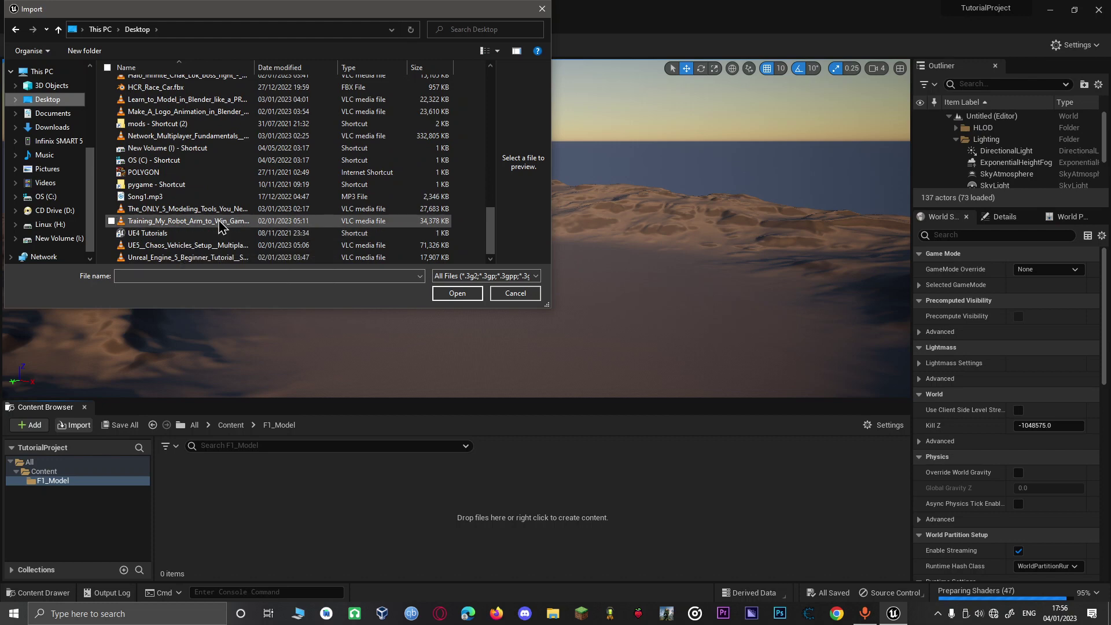
pyautogui.scroll(9, 254, 242)
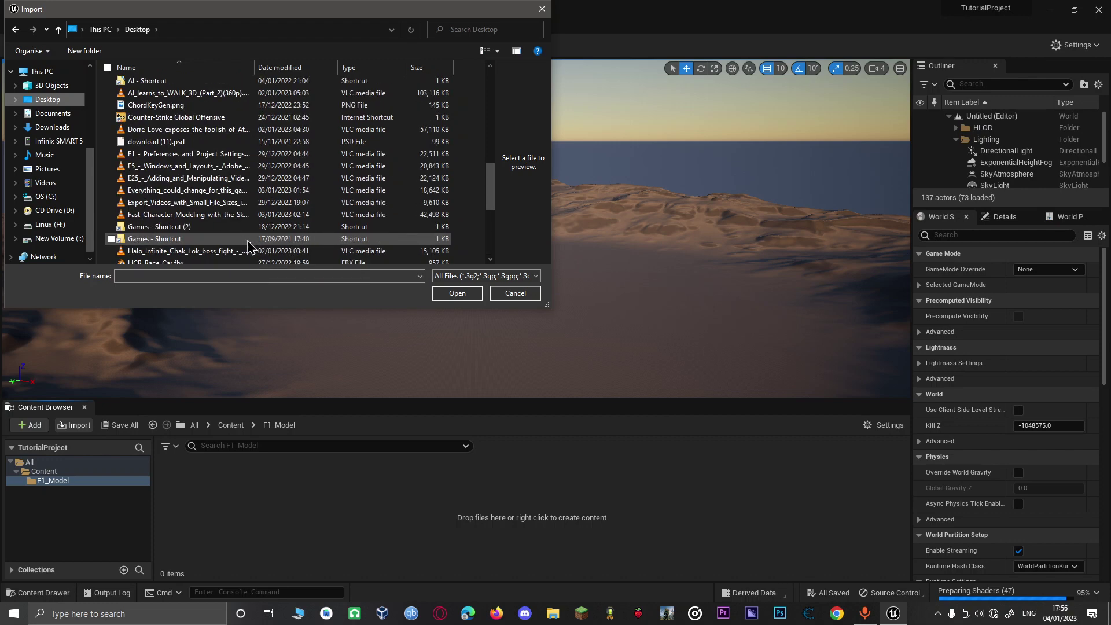
pyautogui.click(58, 238)
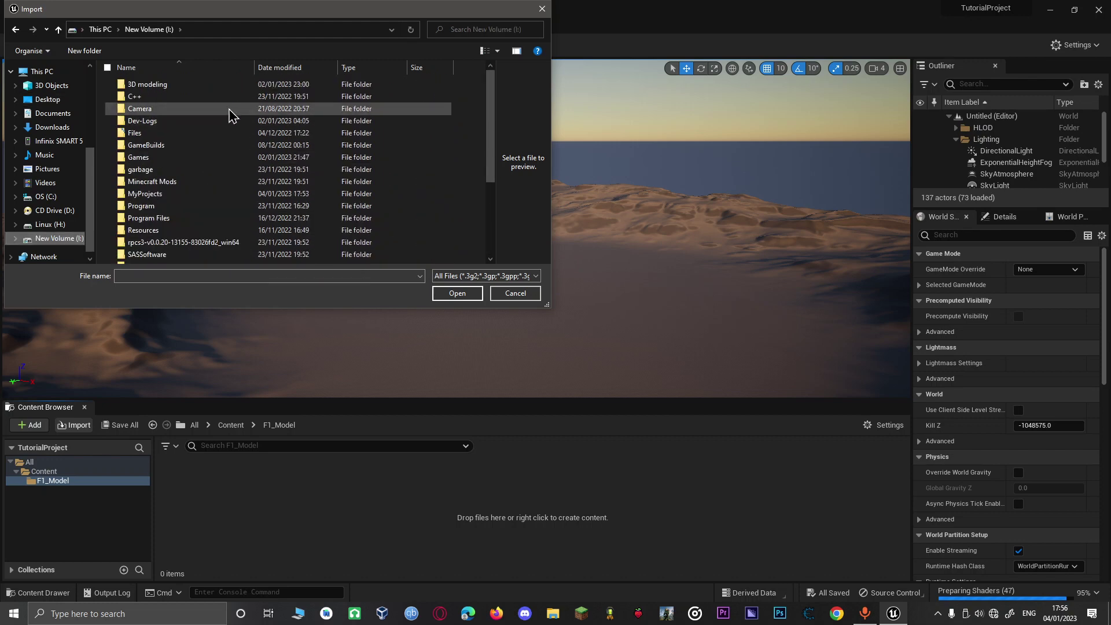
pyautogui.doubleClick(266, 86)
pyautogui.click(243, 88)
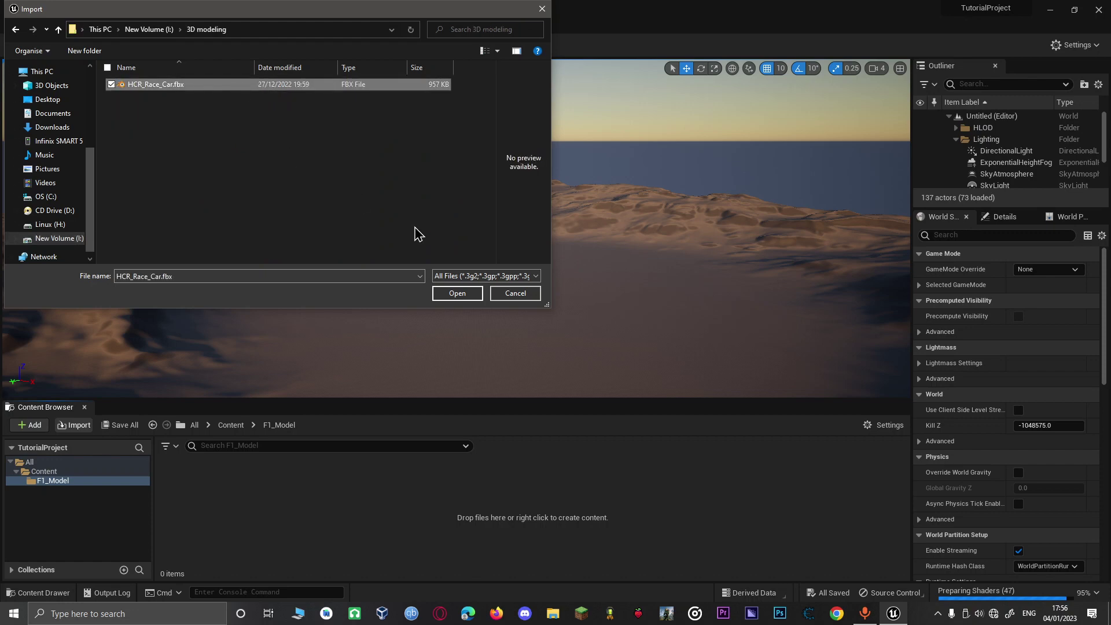
pyautogui.click(450, 296)
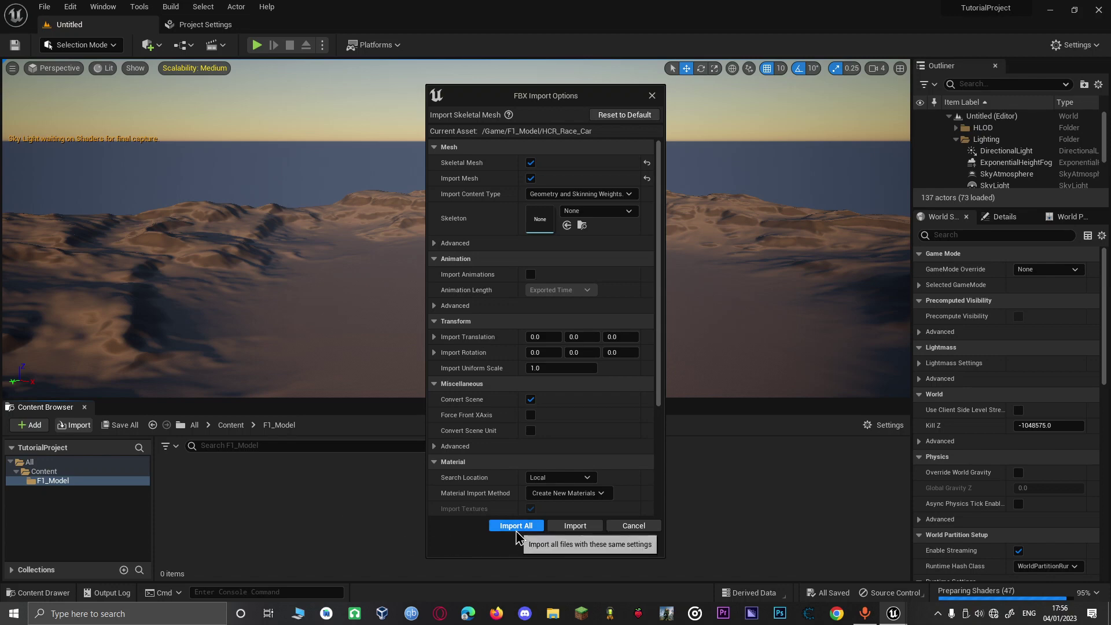
pyautogui.click(508, 525)
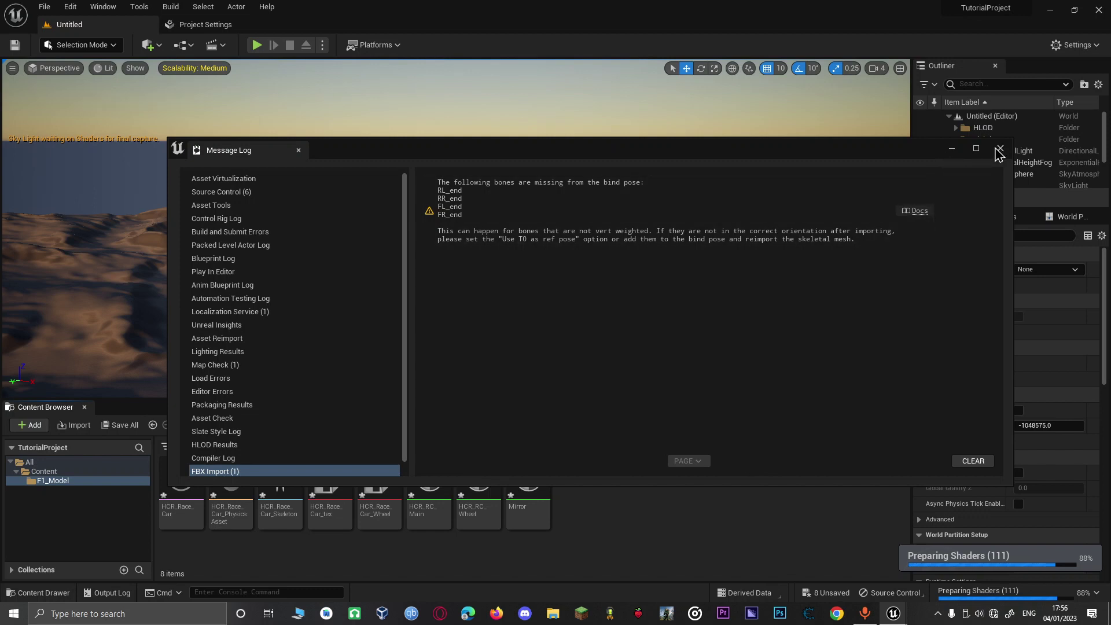
pyautogui.click(1000, 149)
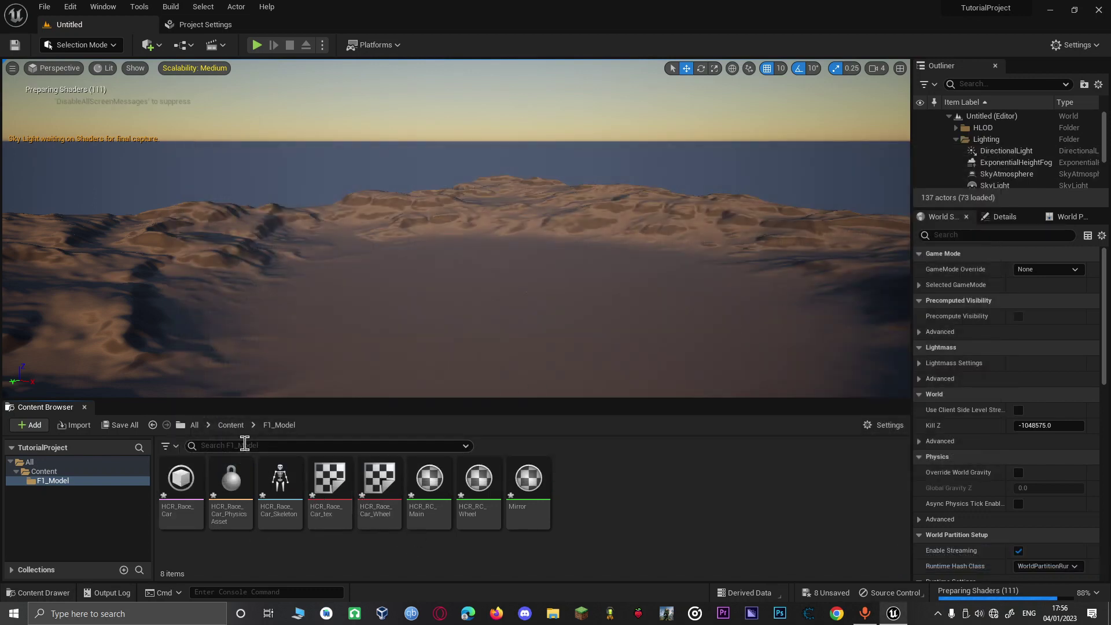
# Find the ChaosVehiclesPlugin among the project plugins and enable it, accepting its experimental status.
pyautogui.click(236, 430)
pyautogui.click(194, 425)
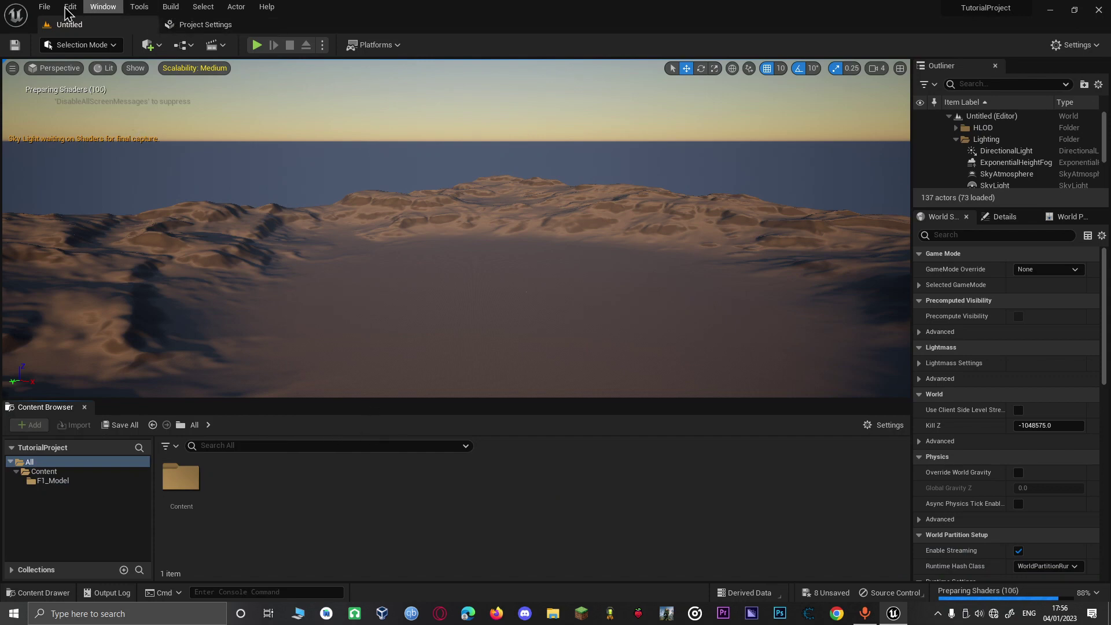
pyautogui.click(61, 10)
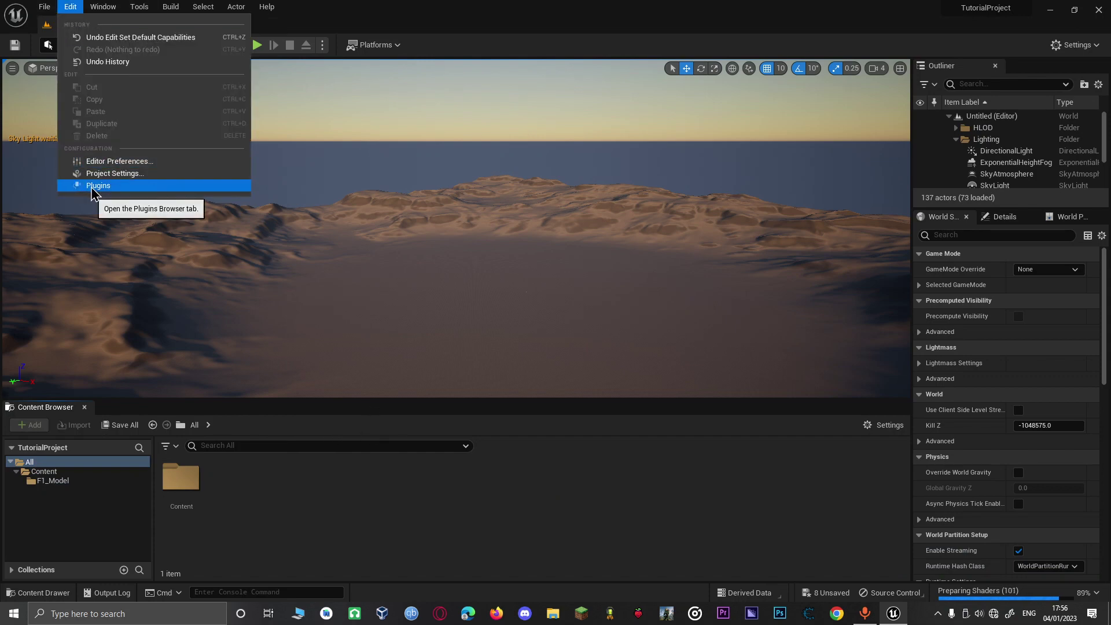
pyautogui.click(77, 181)
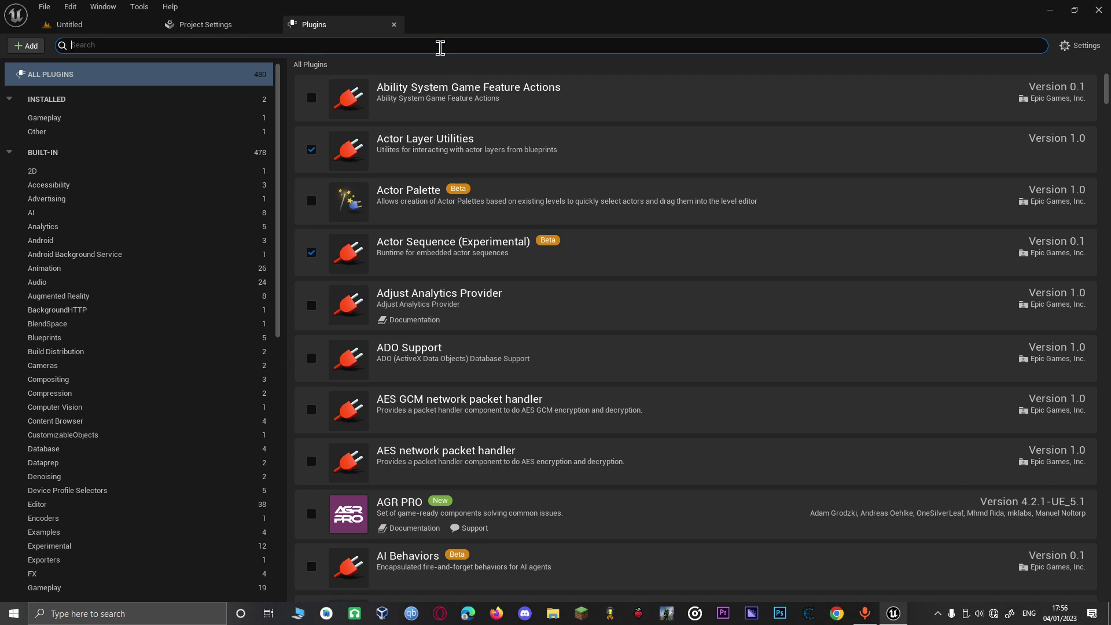
pyautogui.write('chaos')
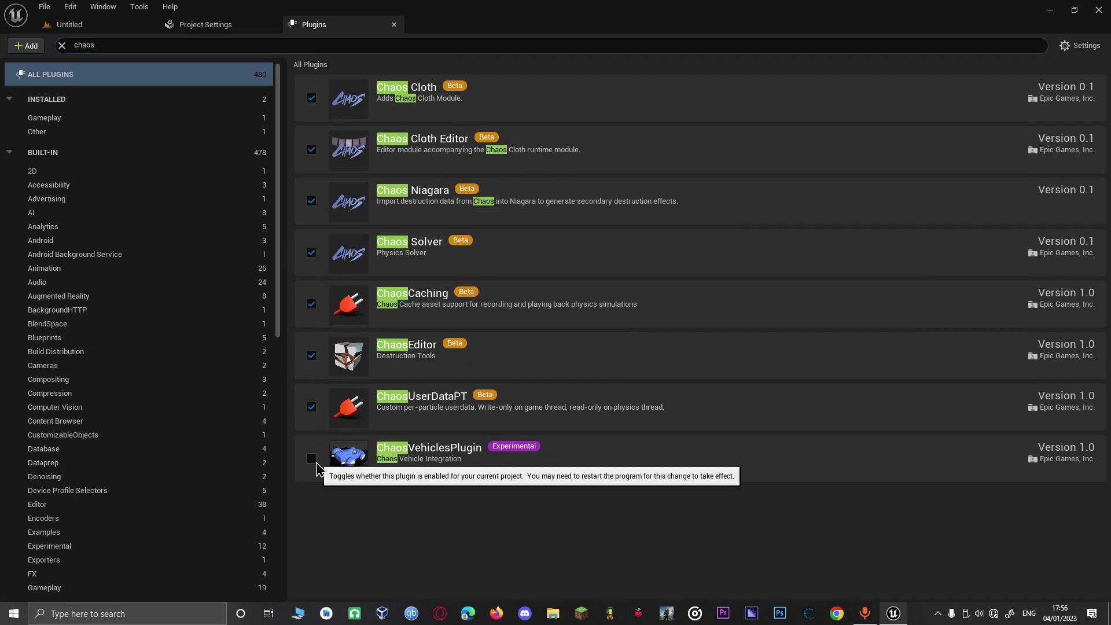
pyautogui.click(312, 459)
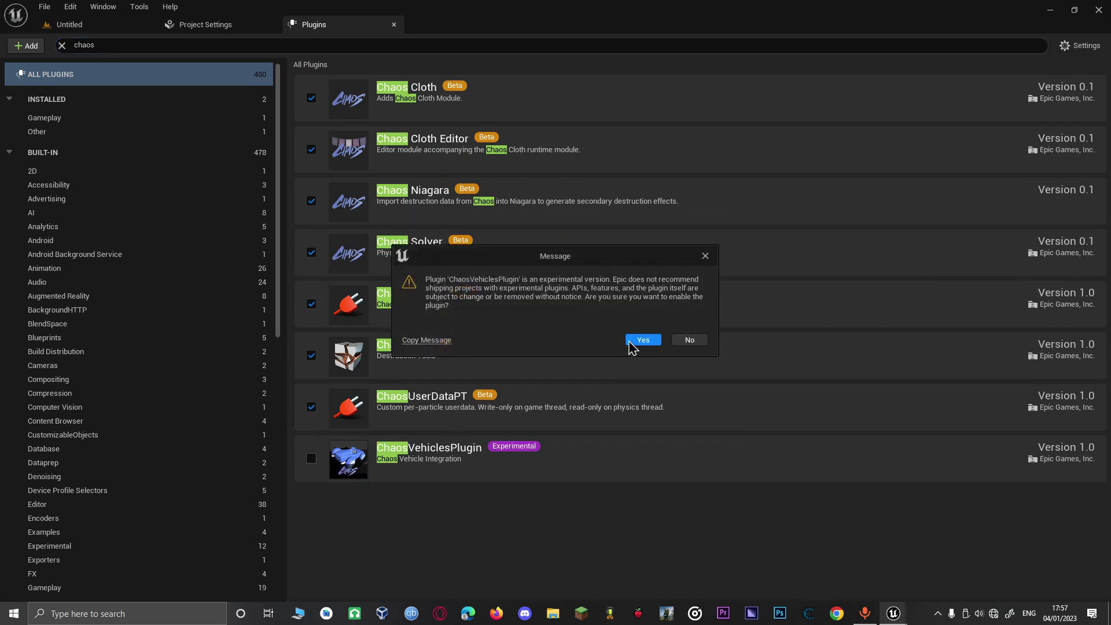
pyautogui.click(642, 340)
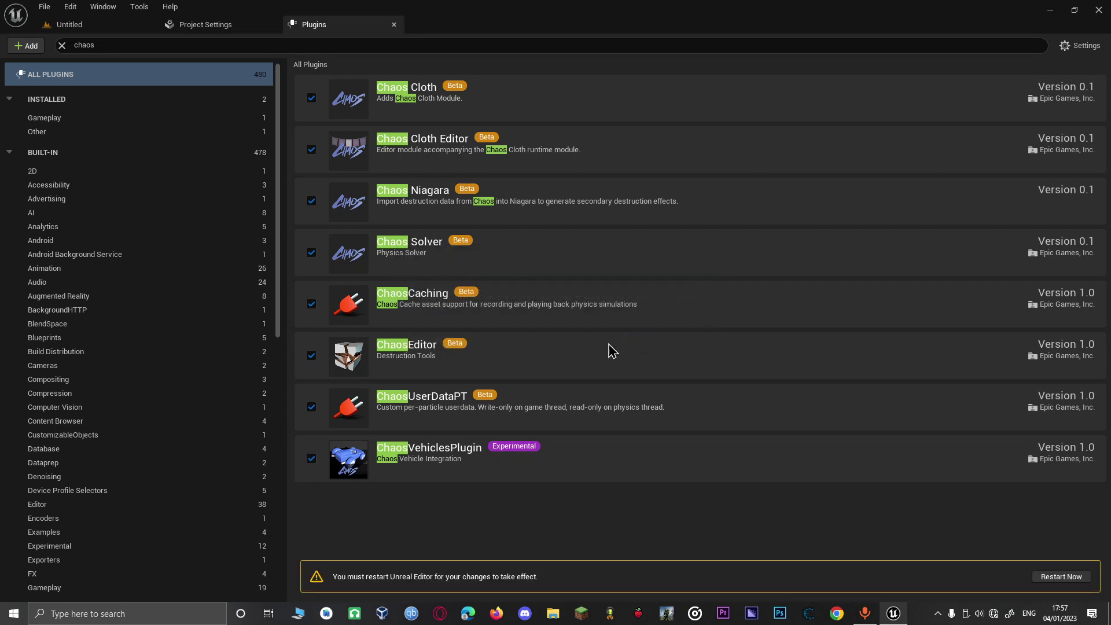
# Restart the editor to apply the plugin change, saving all unsaved race car assets, and dismiss the rendering features notice.
pyautogui.click(1077, 578)
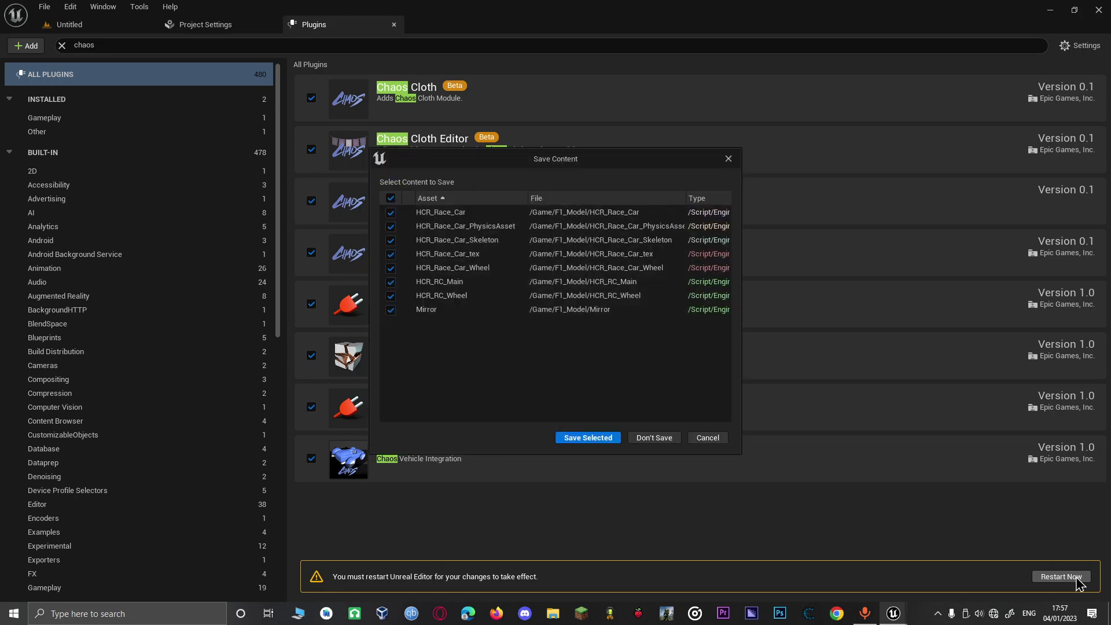
pyautogui.click(602, 439)
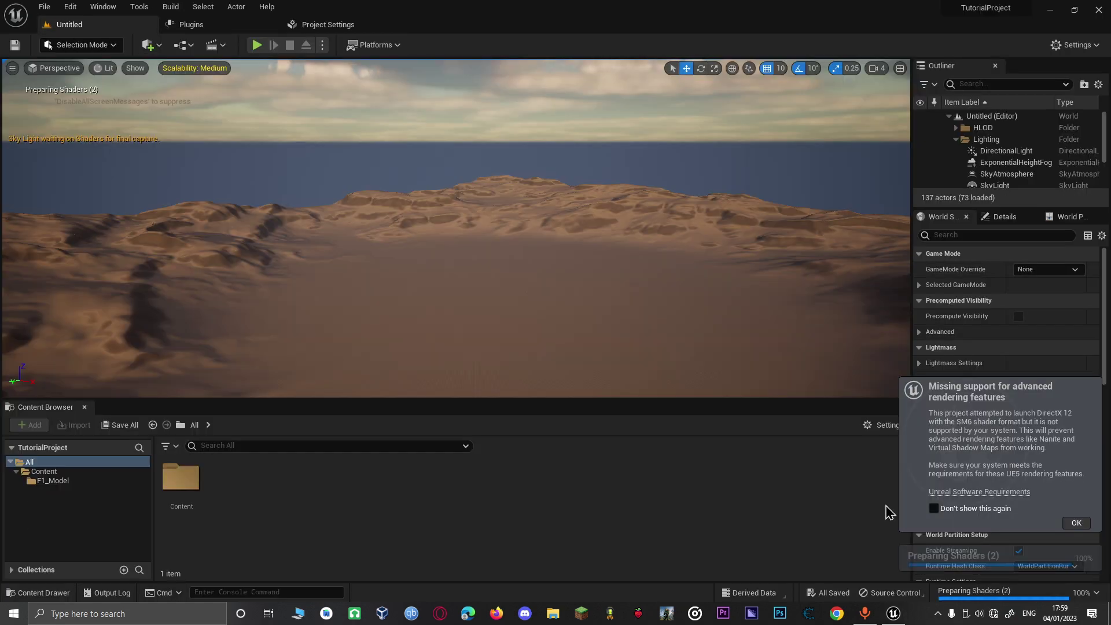
pyautogui.click(1076, 562)
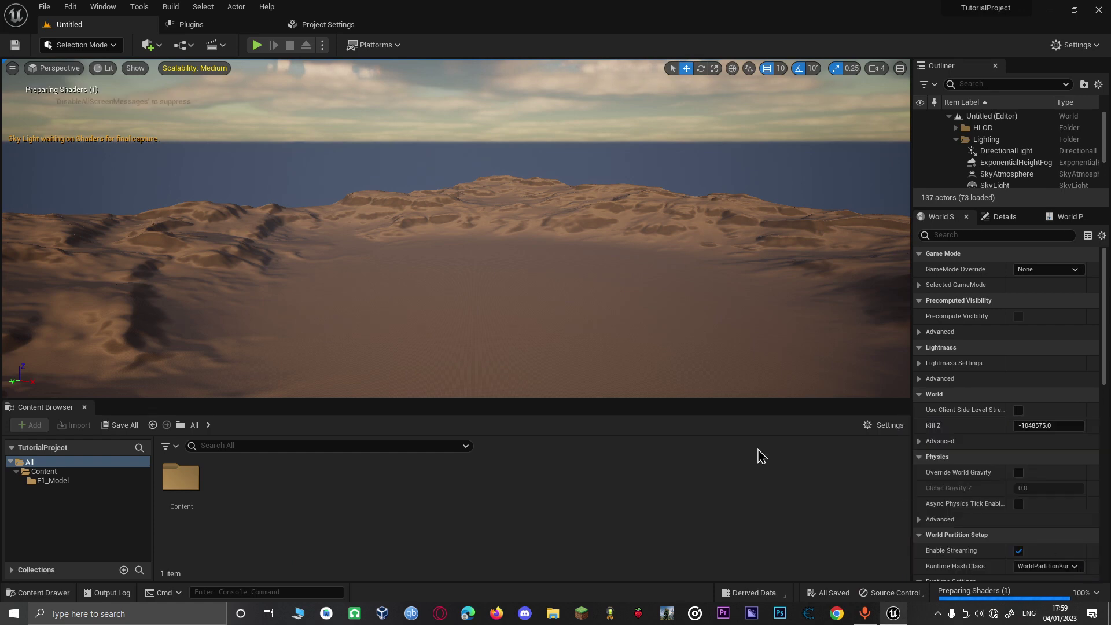
# Open the HCR_Race_Car_PhysicsAsset from the F1_Model folder for editing.
pyautogui.doubleClick(179, 481)
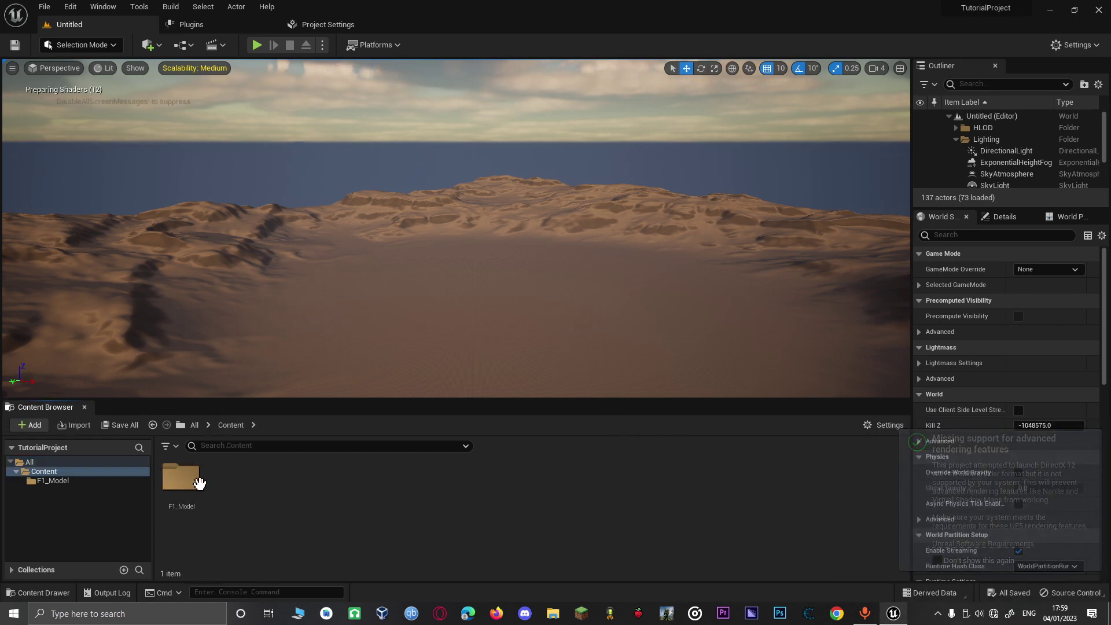
pyautogui.doubleClick(177, 482)
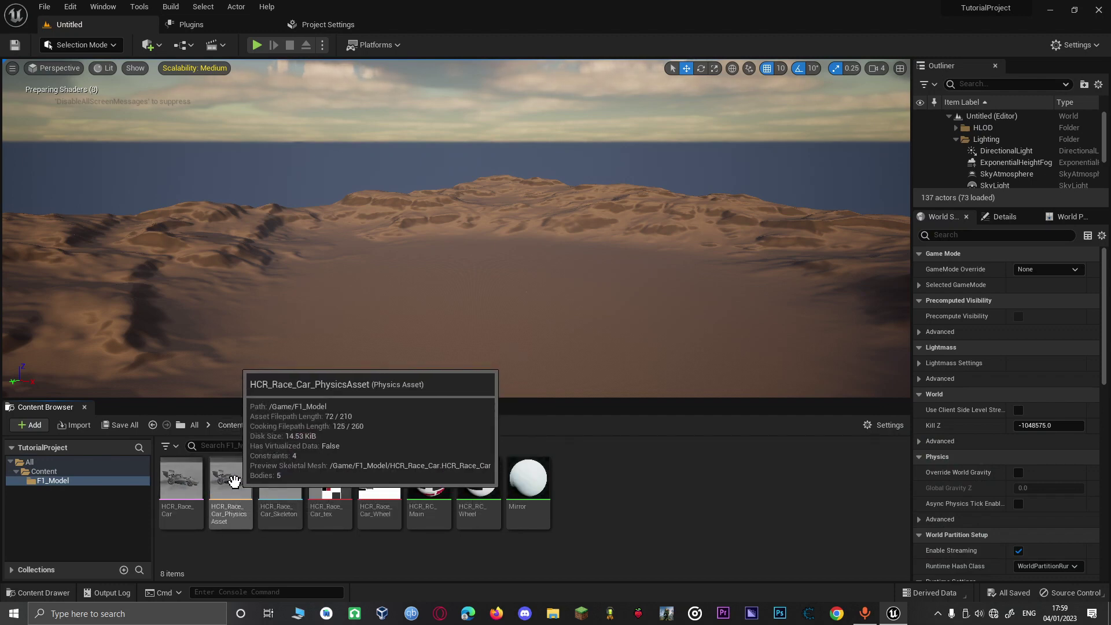
pyautogui.click(231, 484)
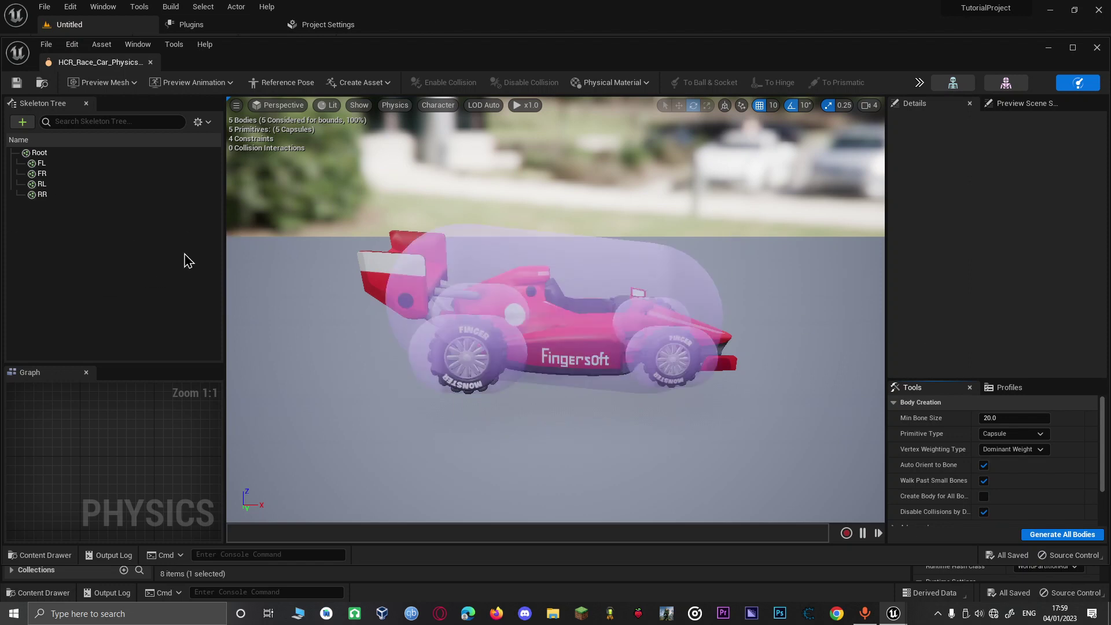
# Regenerate the Root bone's physics body using the Multi Convex Hull primitive type.
pyautogui.click(49, 154)
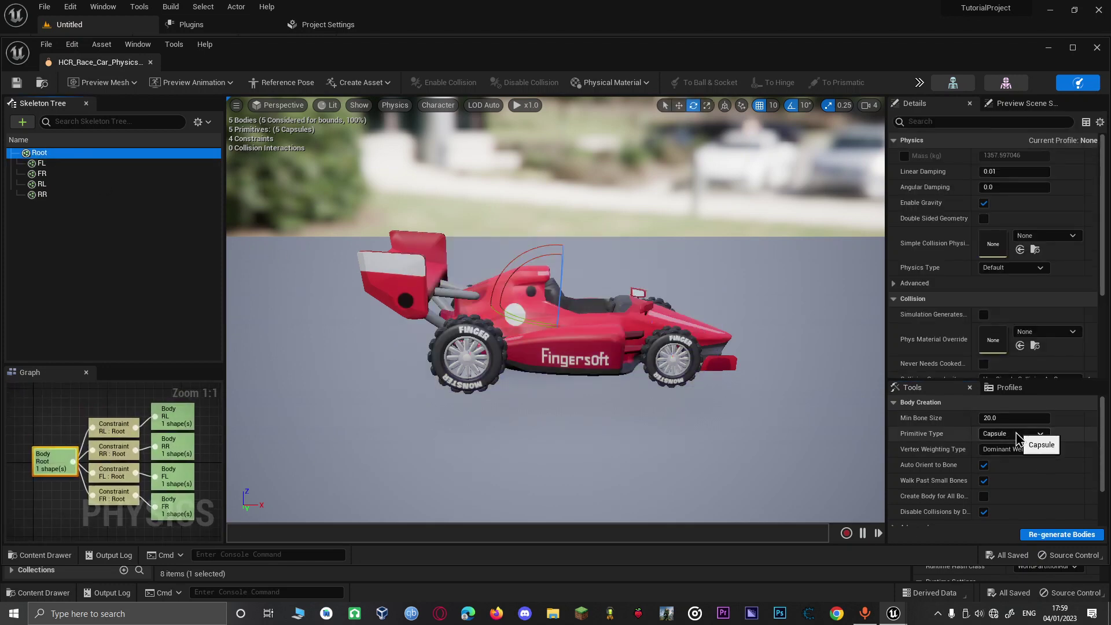
pyautogui.click(1018, 436)
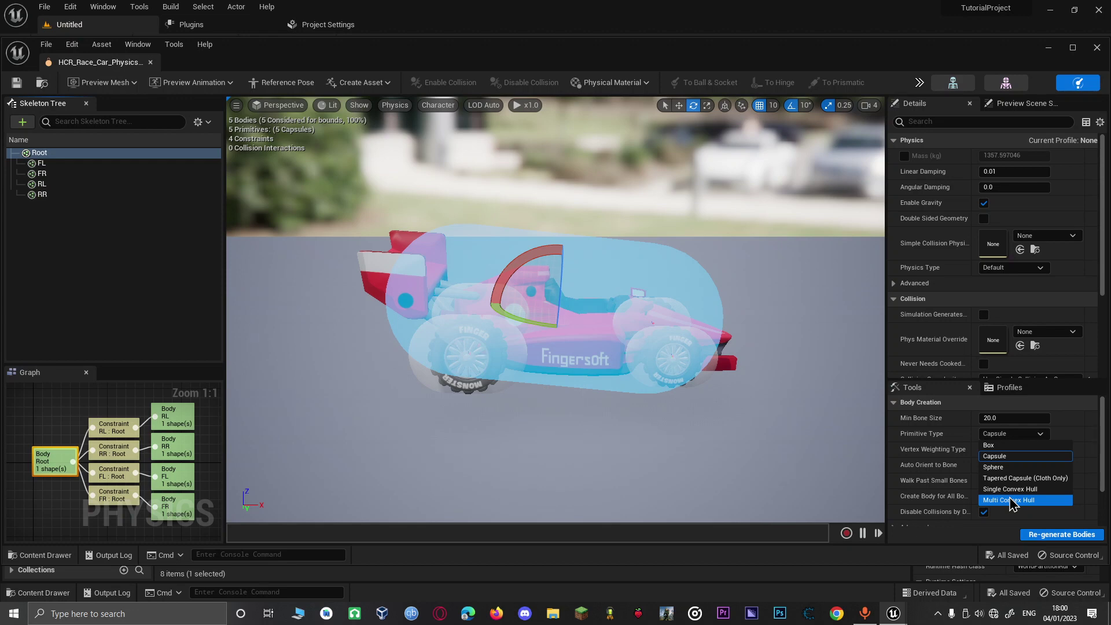
pyautogui.click(1010, 501)
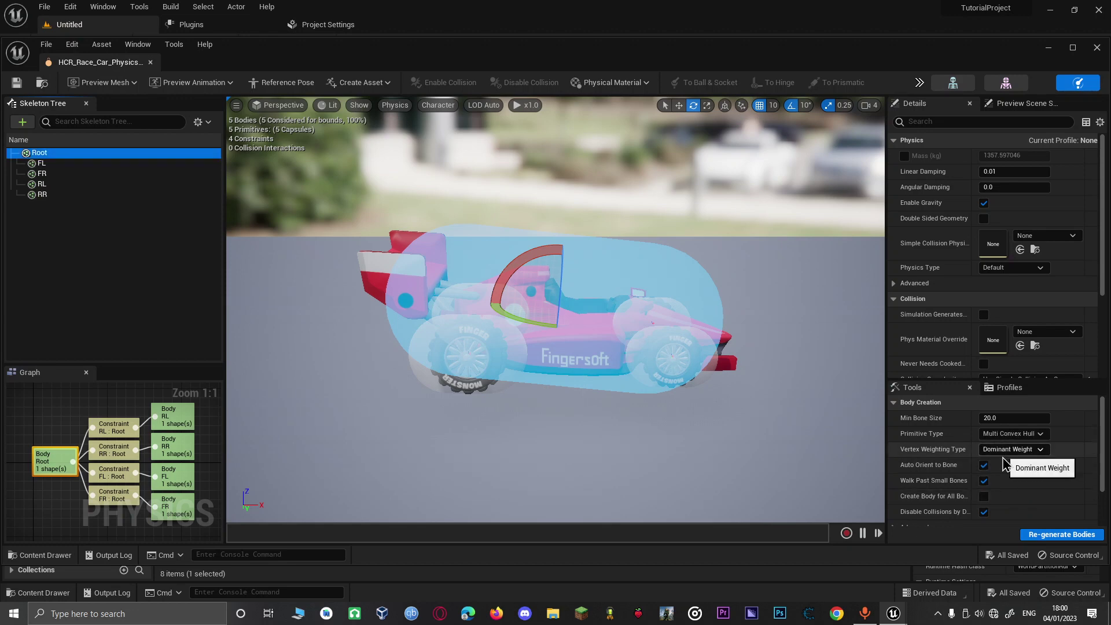
pyautogui.click(1057, 535)
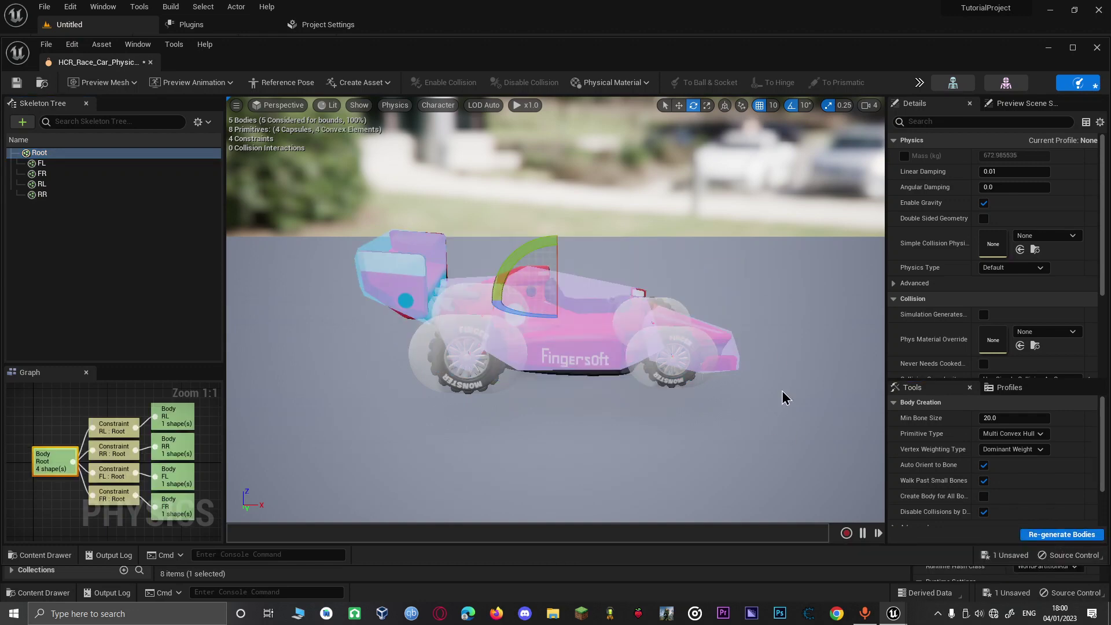
# Regenerate the FL, FR, RL and RR wheel bodies as Single Convex Hull primitives with Auto Orient to Bone disabled.
pyautogui.moveTo(719, 351); pyautogui.dragTo(449, 248)
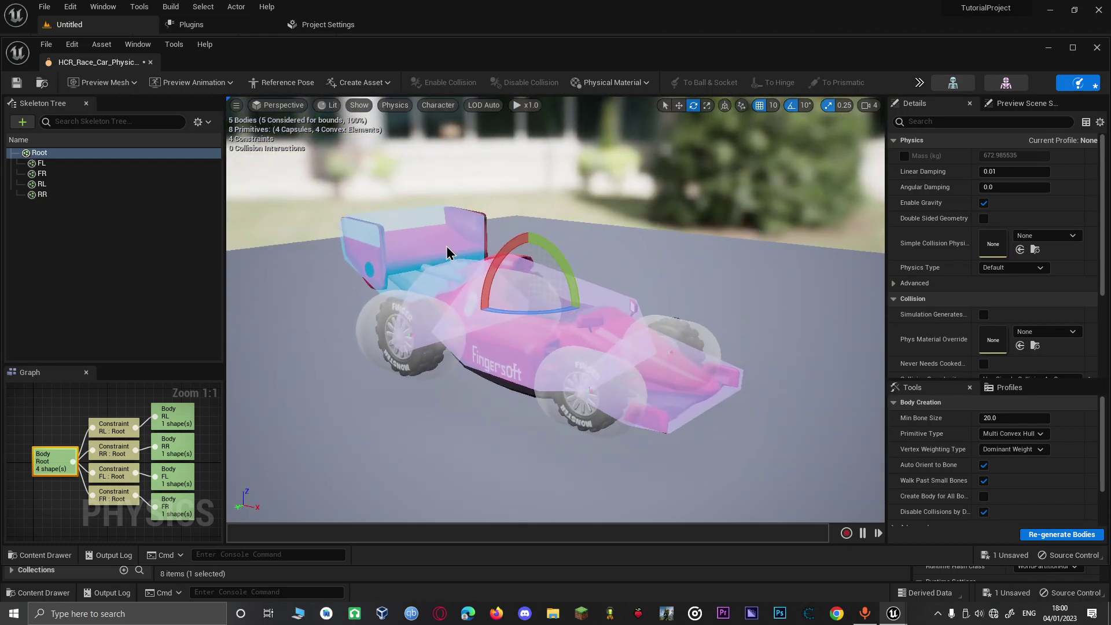
pyautogui.click(136, 165)
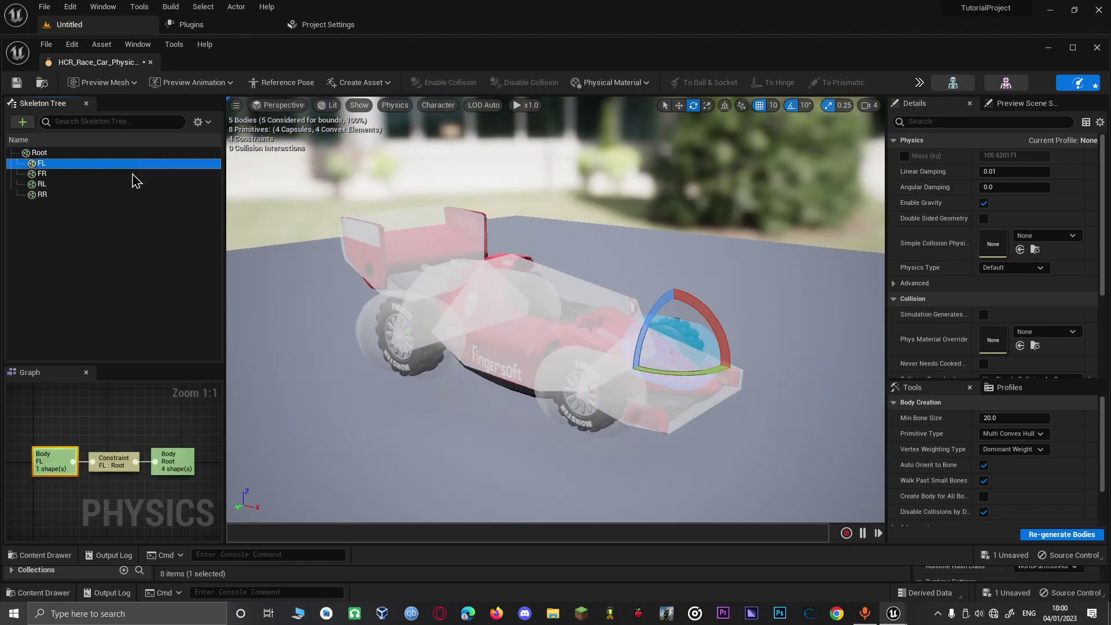
pyautogui.keyDown('shift'); pyautogui.click(108, 196); pyautogui.keyUp('shift')
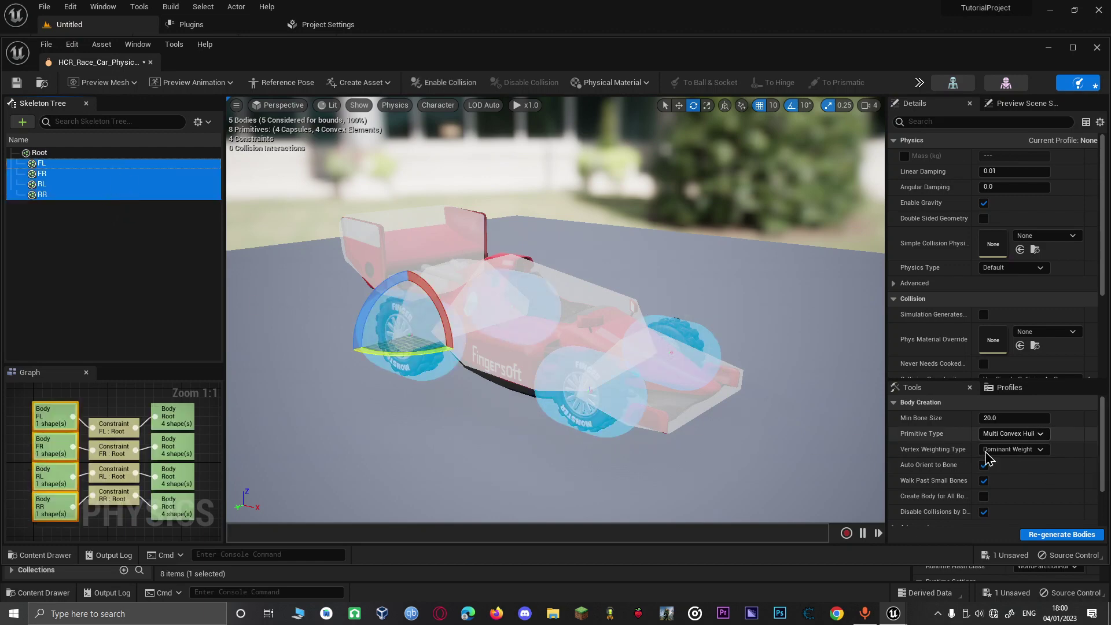
pyautogui.click(984, 465)
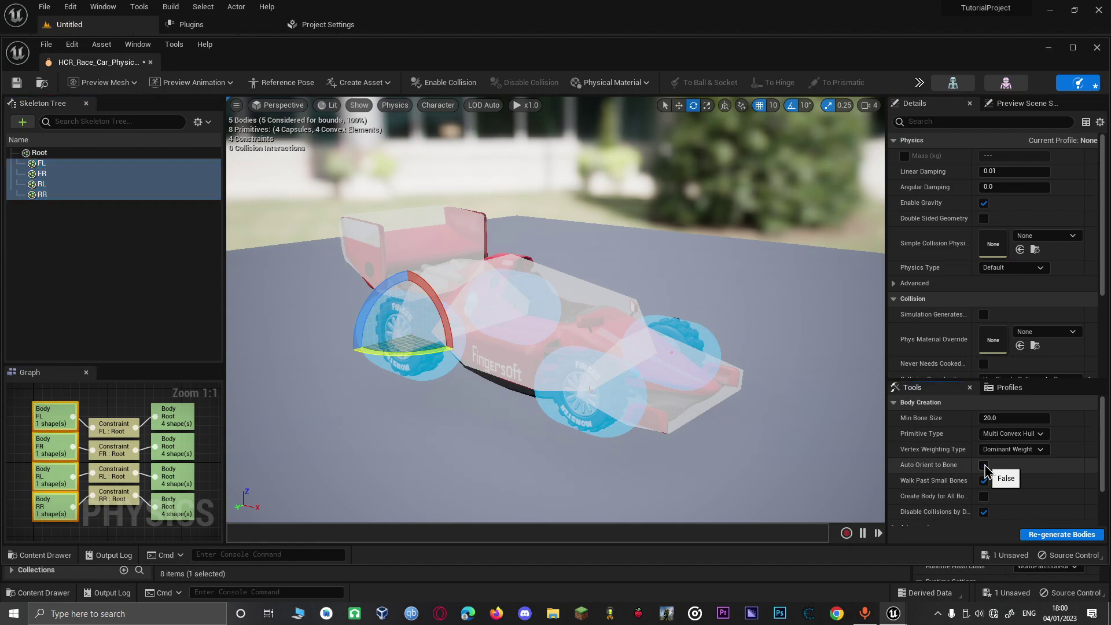
pyautogui.click(1009, 436)
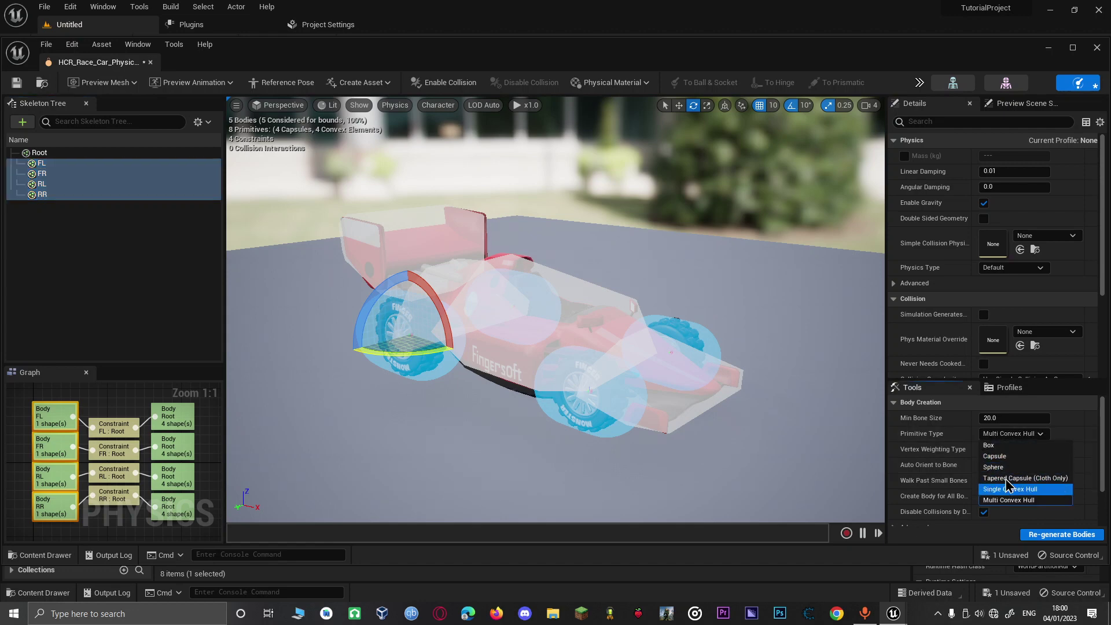
pyautogui.click(1011, 470)
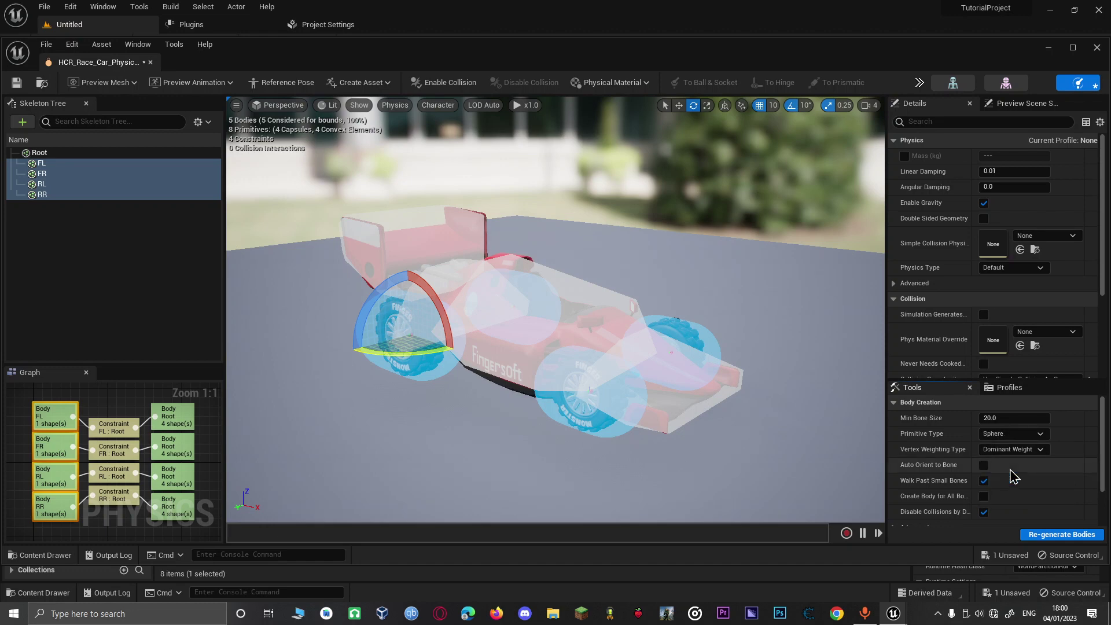
pyautogui.click(1010, 434)
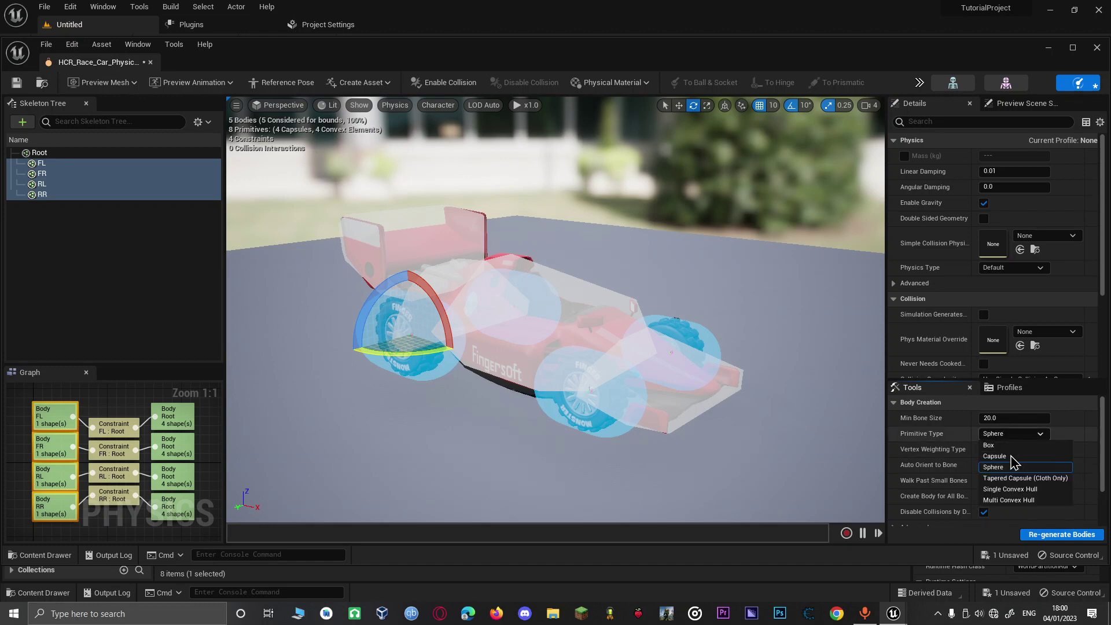
pyautogui.click(1016, 489)
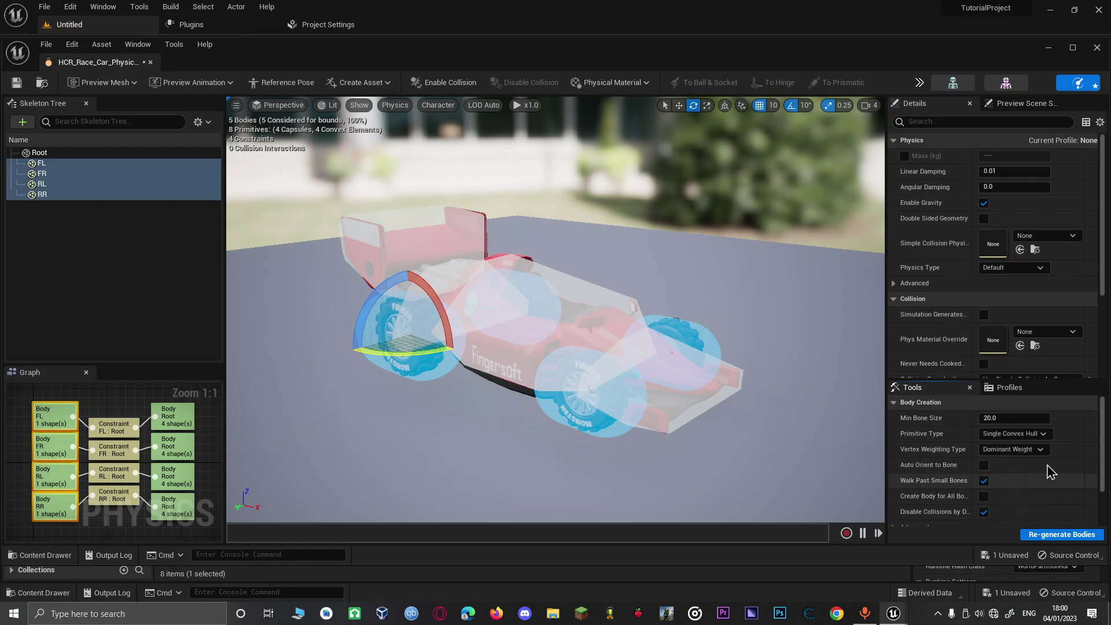
pyautogui.click(1034, 536)
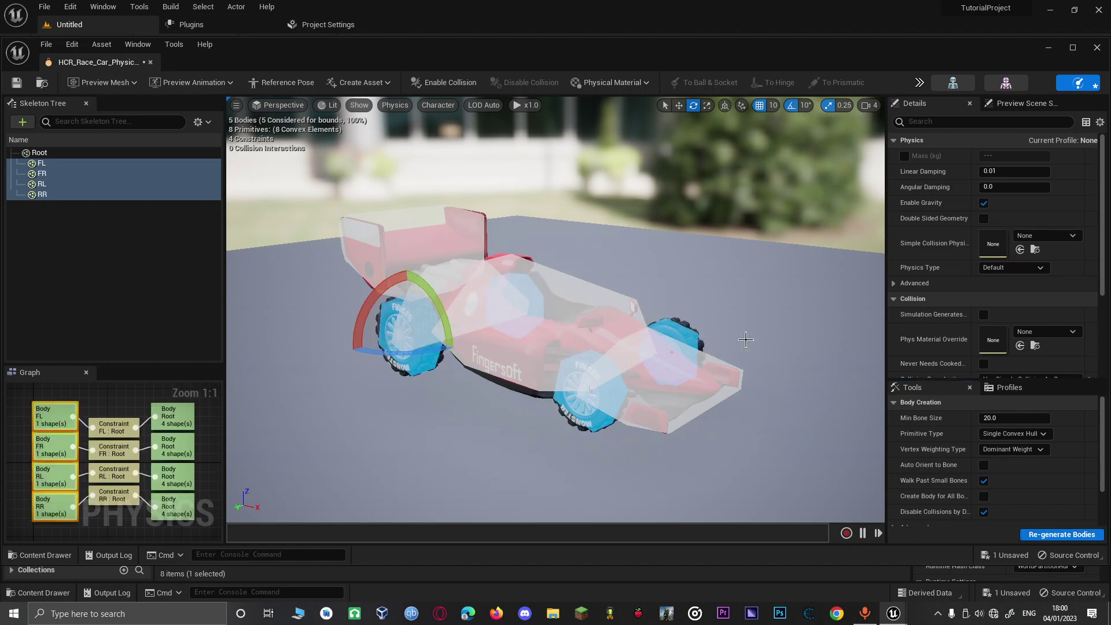
# Set the four wheel bodies' physics type to Kinematic and collision response to Disabled, regenerate them, and save the physics asset.
pyautogui.click(1042, 239)
pyautogui.click(898, 248)
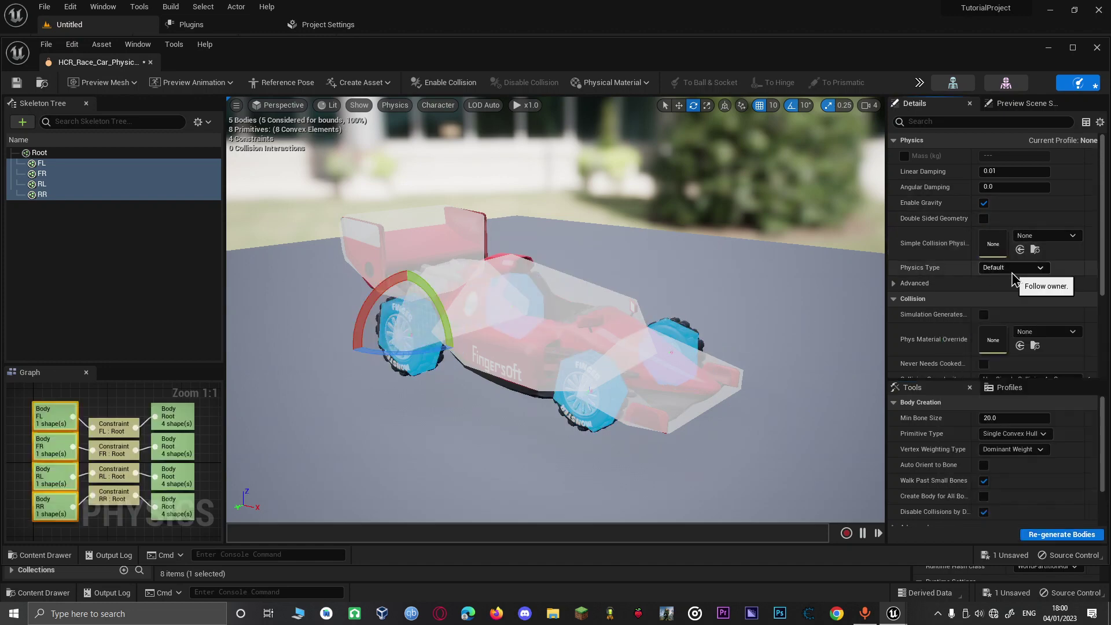
pyautogui.click(1013, 269)
pyautogui.click(1010, 290)
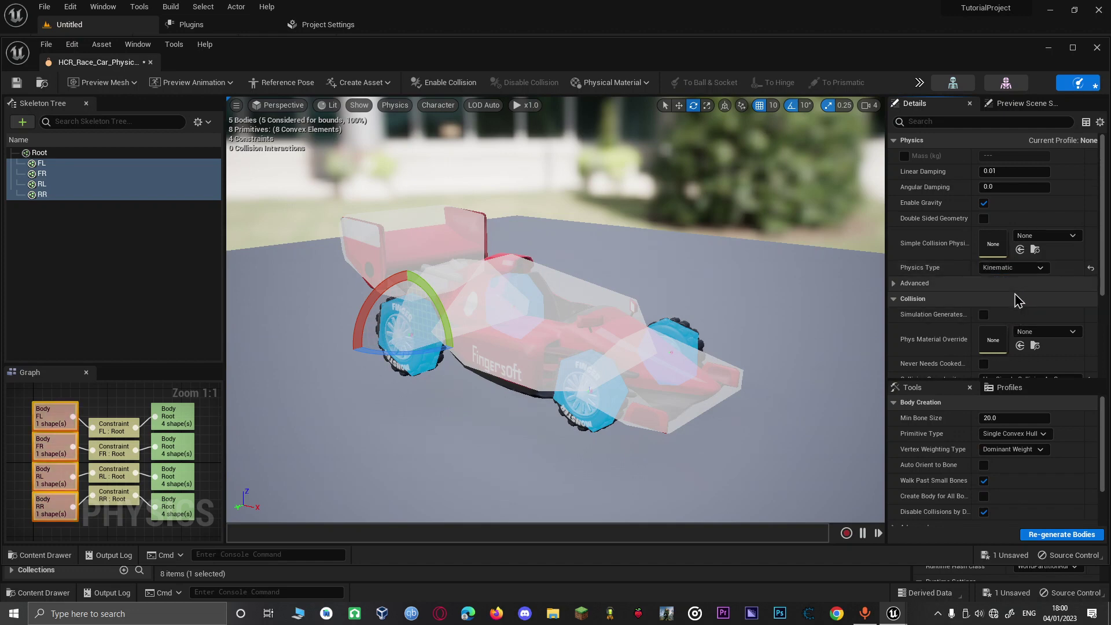
pyautogui.scroll(-2, 1036, 347)
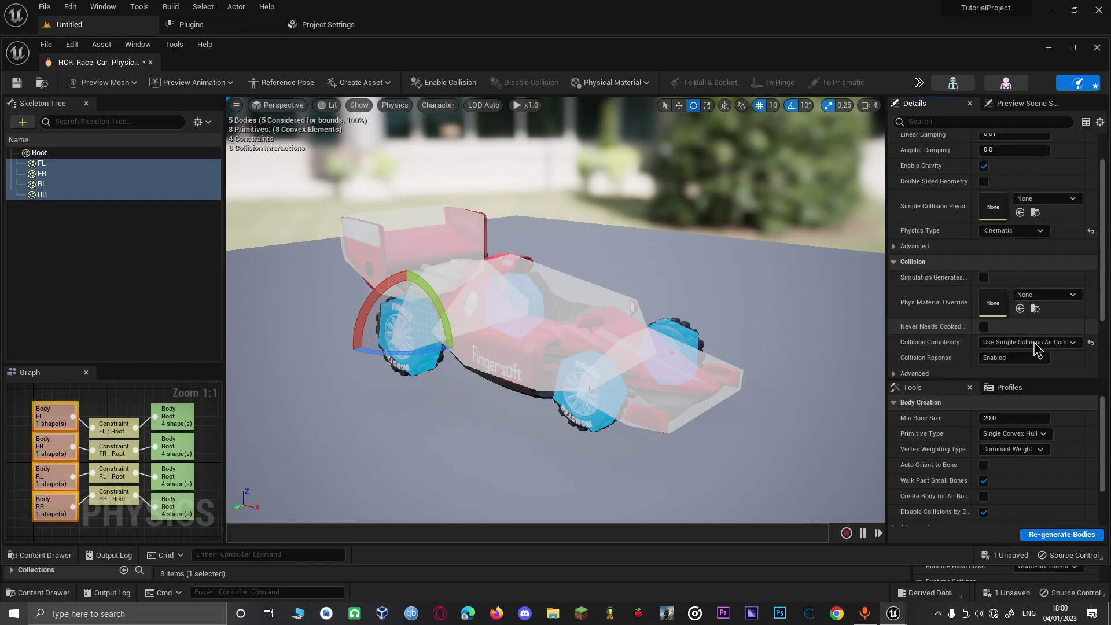
pyautogui.click(1021, 358)
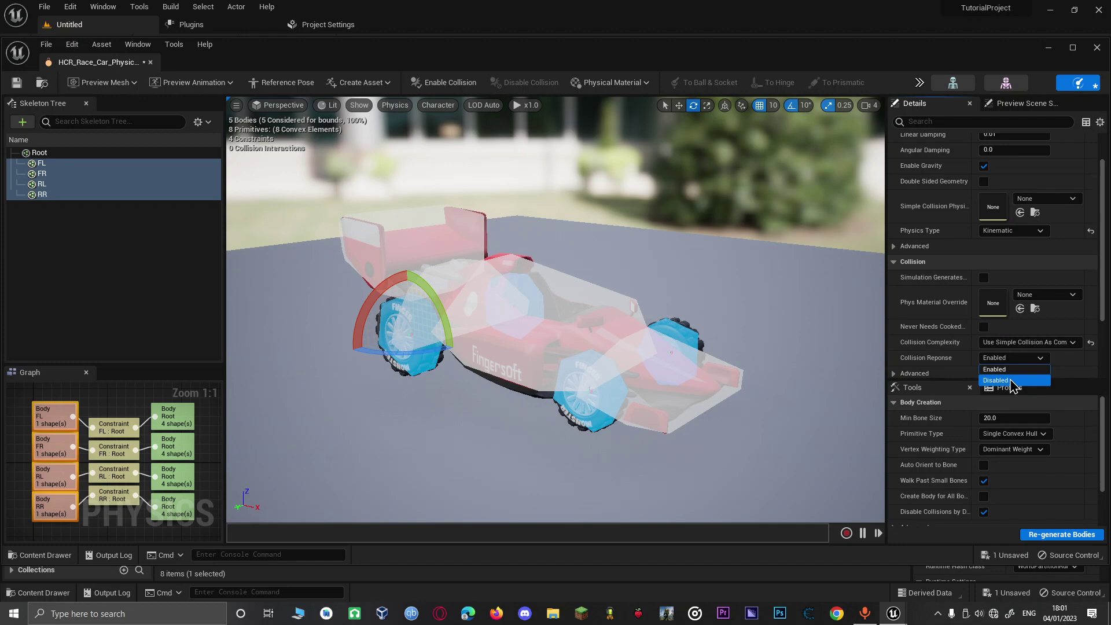
pyautogui.click(1011, 381)
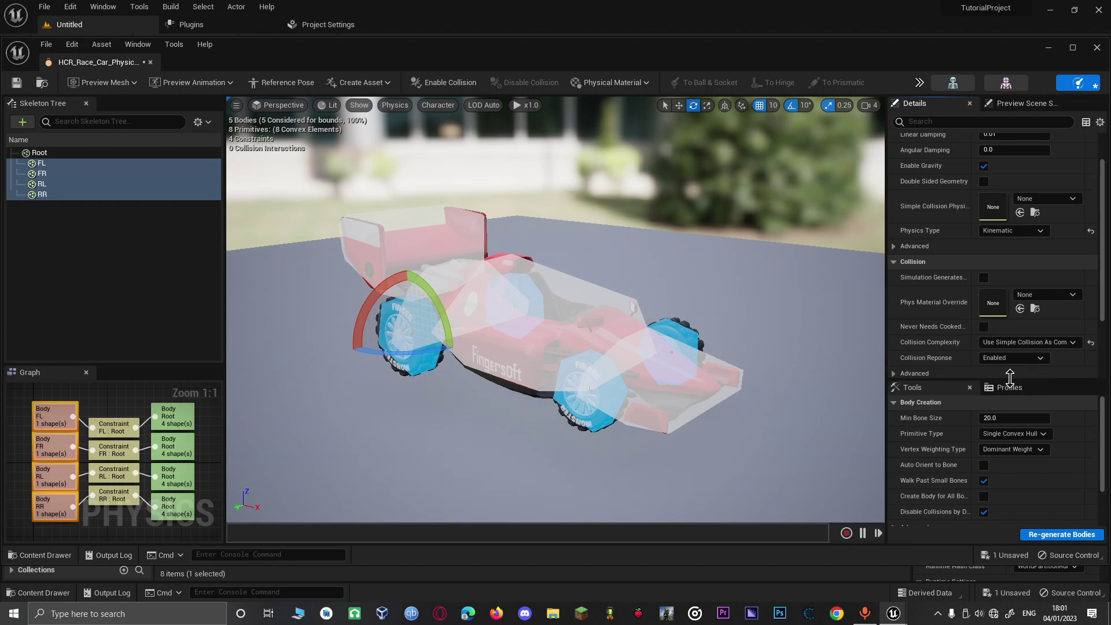
pyautogui.click(1051, 536)
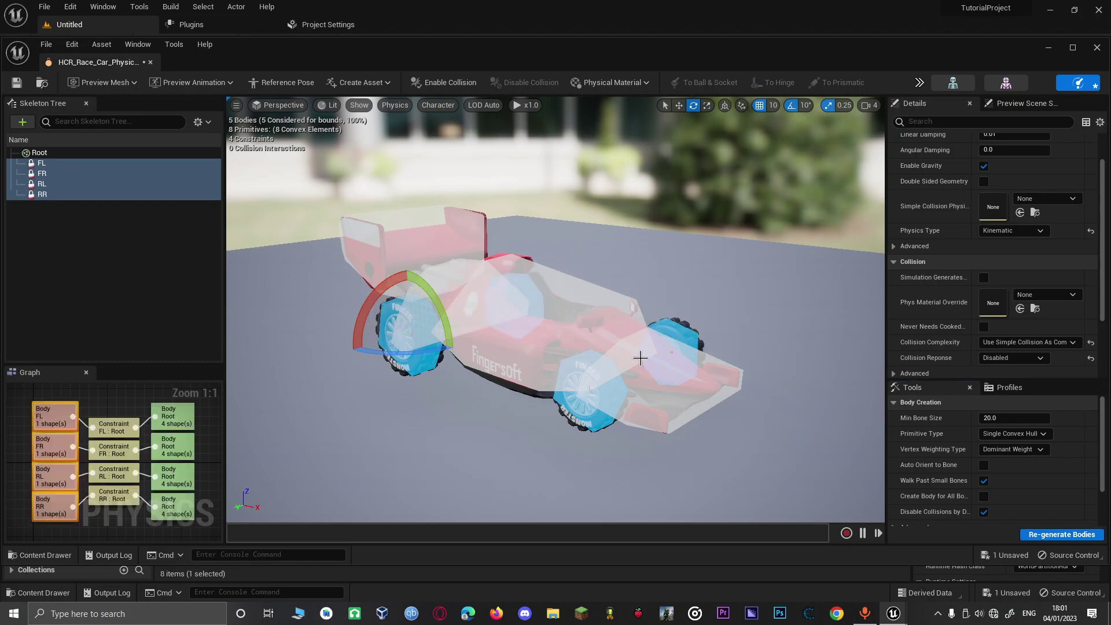
pyautogui.click(16, 88)
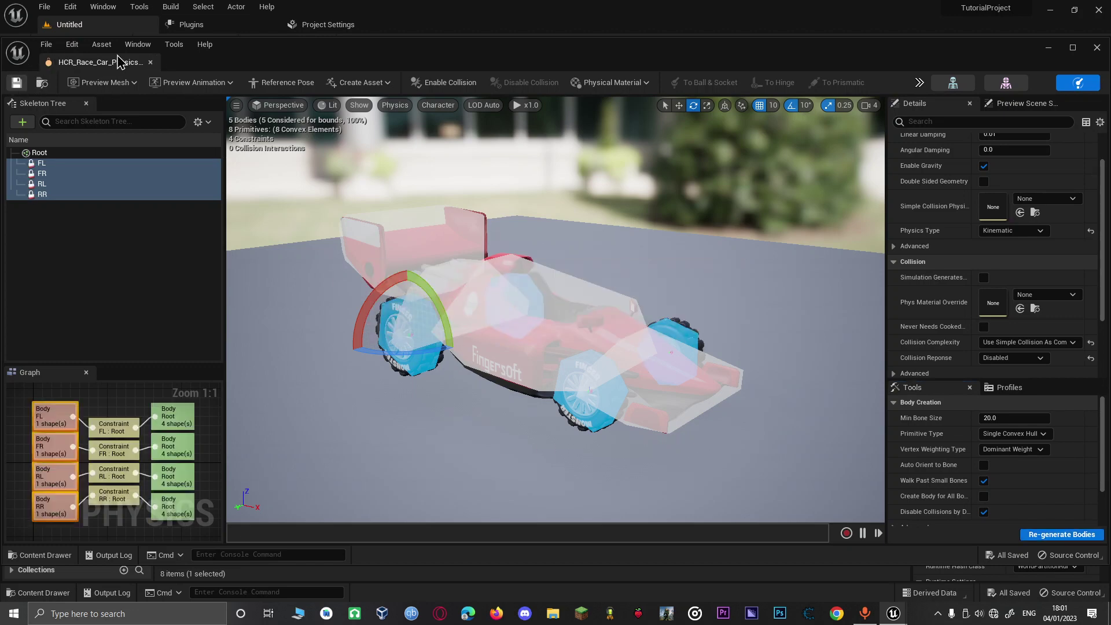
# Dock the physics asset editor alongside the main editor's open documents and return to the Untitled level.
pyautogui.moveTo(108, 65); pyautogui.dragTo(466, 29)
pyautogui.click(481, 47)
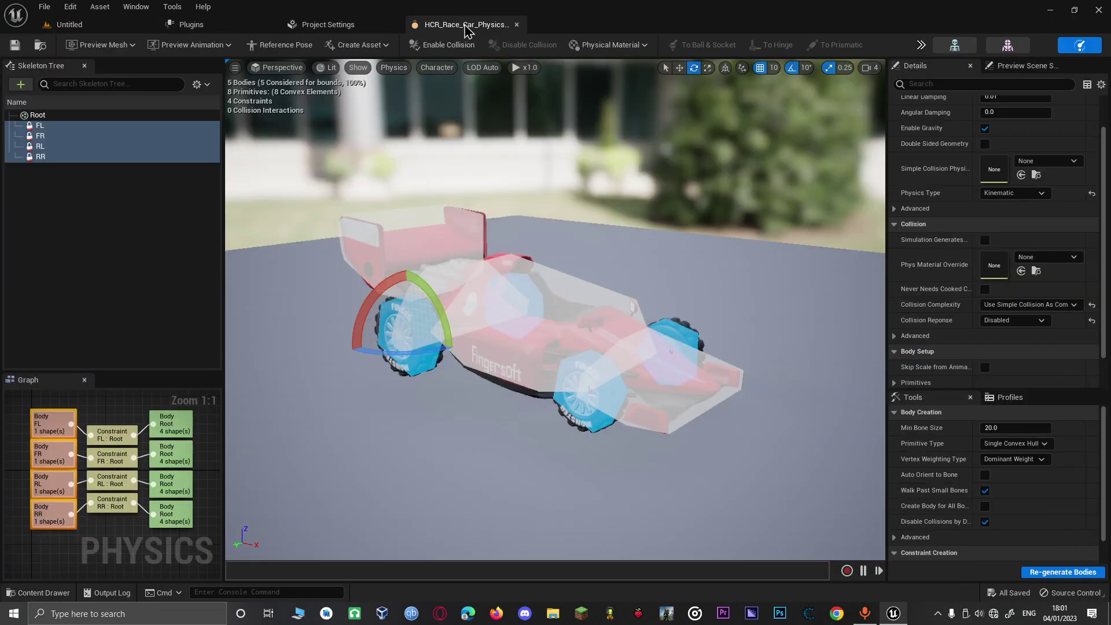
pyautogui.click(142, 25)
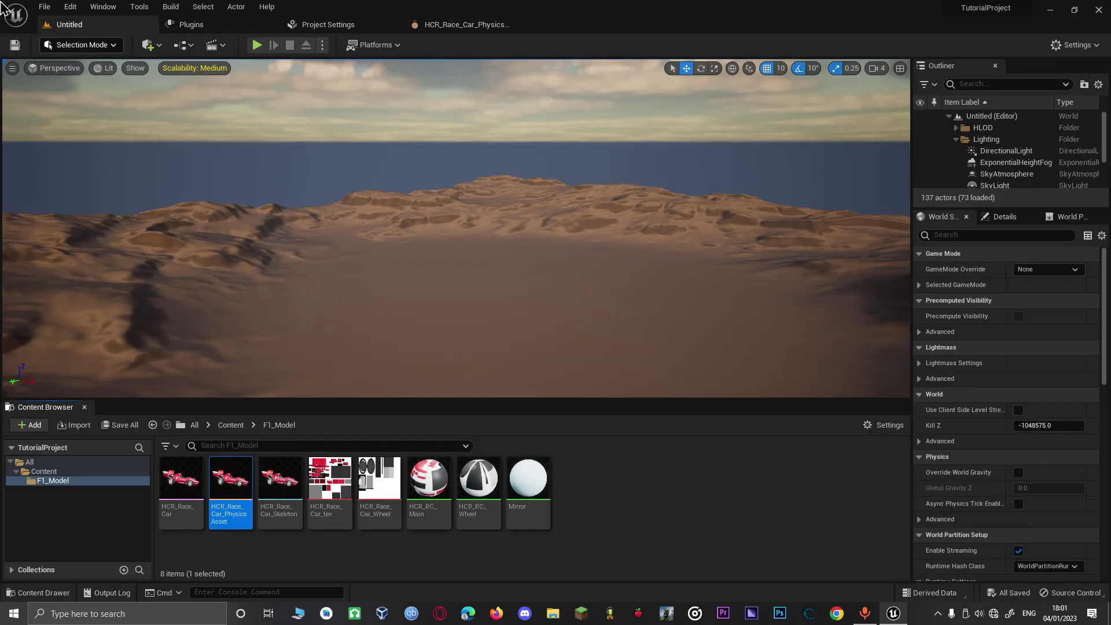